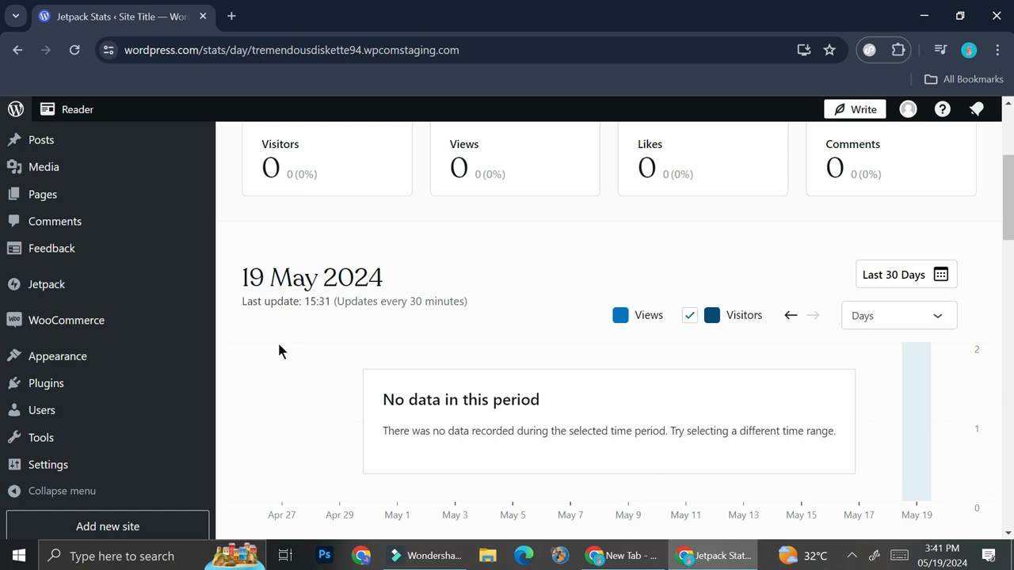
- Search the plugins to add for "wpforo" and open the wpForo Forum plugin's details page
mouse_move(42, 388)
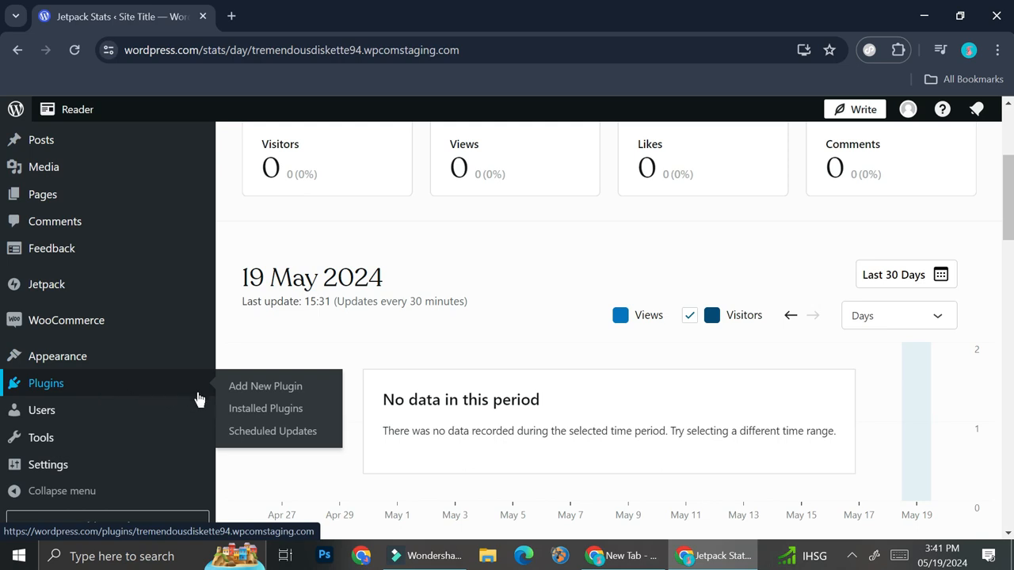
click(240, 390)
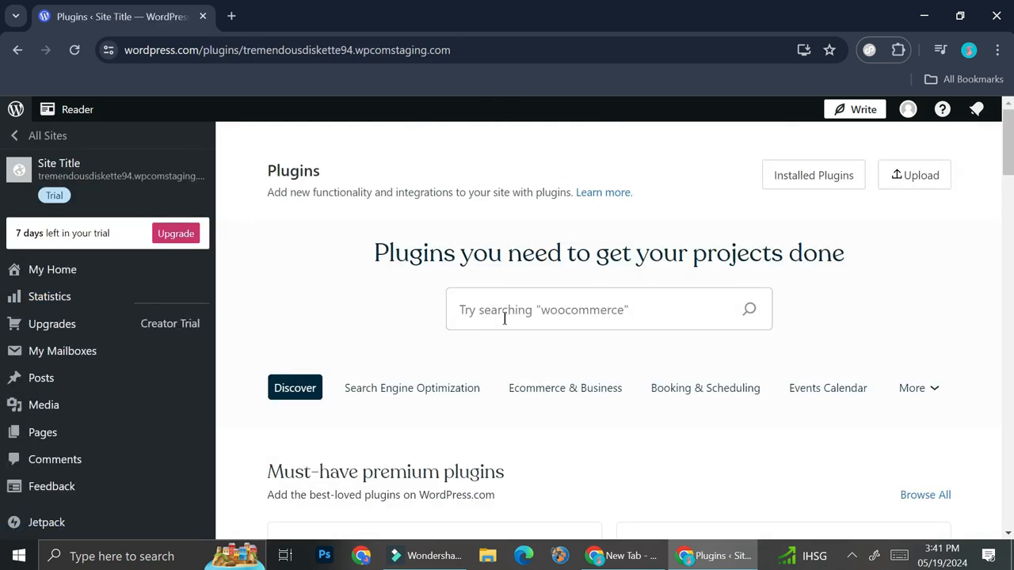
click(503, 318)
key(ctrl+minus)
text(w)
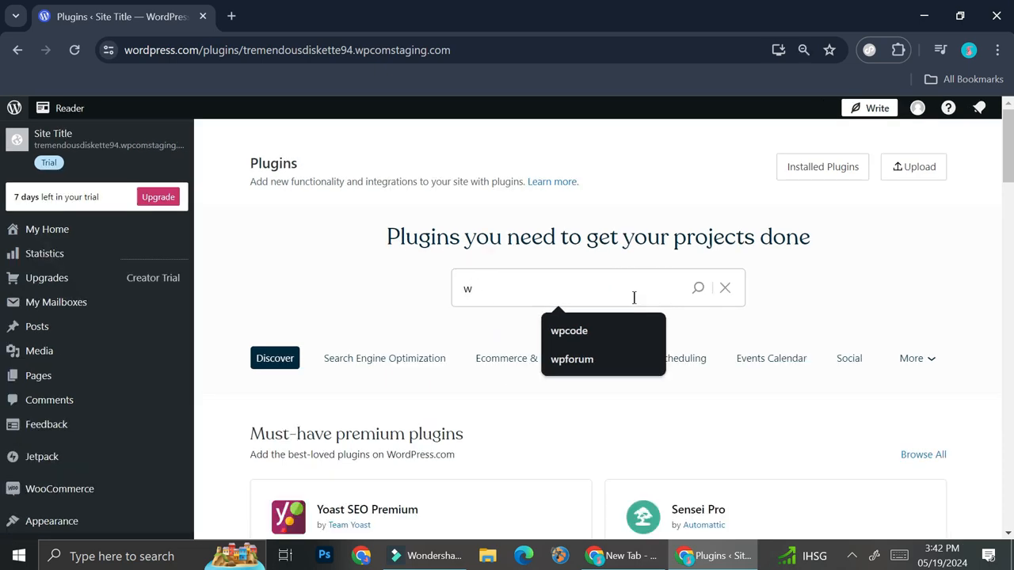
text(pforo)
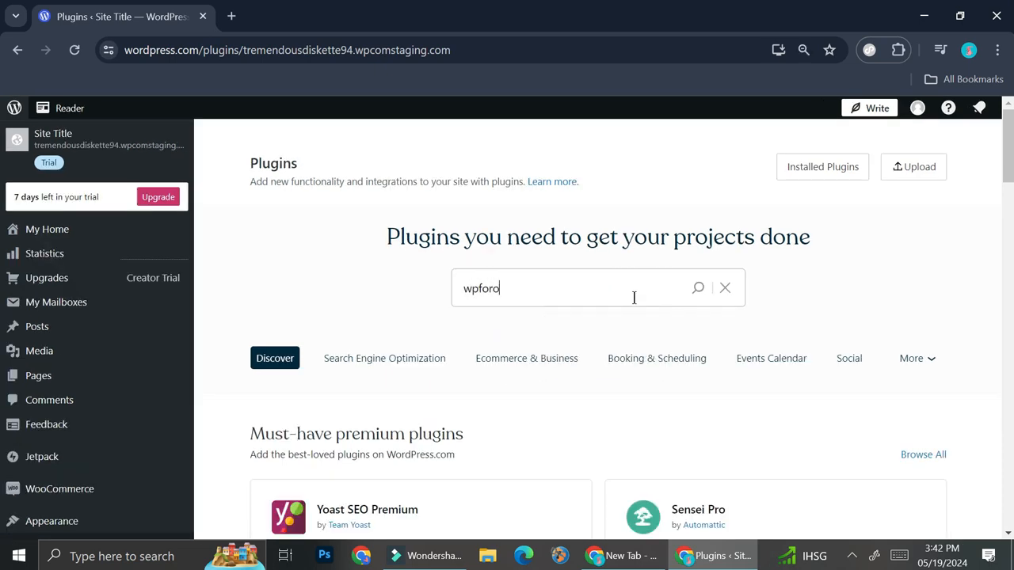
key(Return)
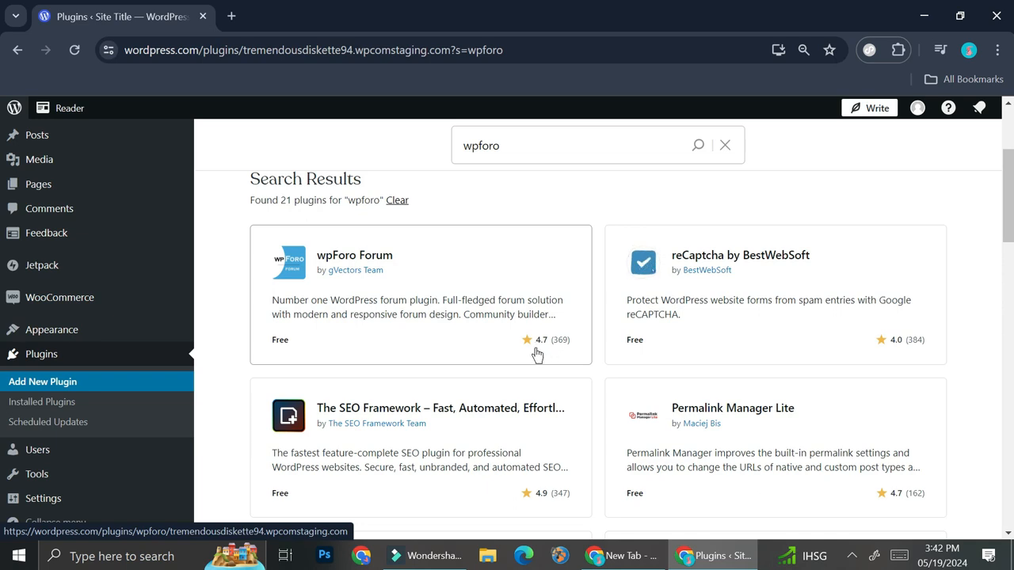
click(461, 333)
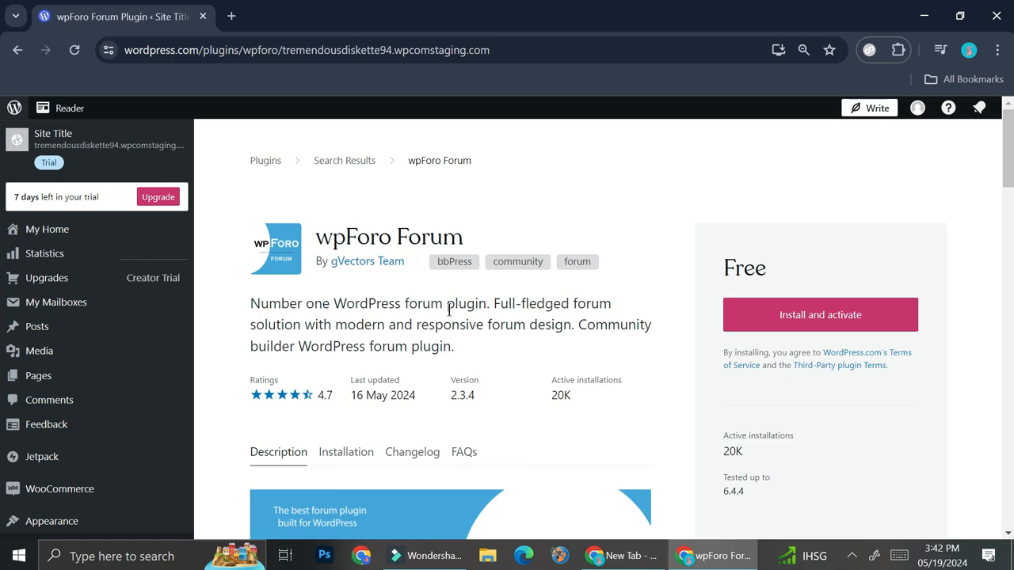
- Examine the wpForo Forum description, including its installation notes, layouts, integrations and list of forum features
scroll(449, 310, down, 8)
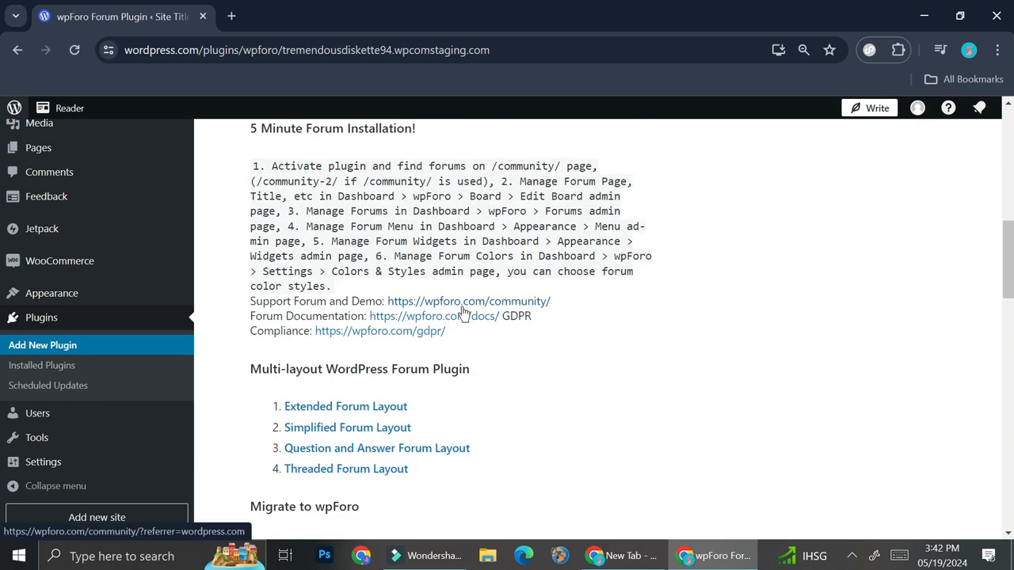
scroll(461, 310, down, 4)
scroll(465, 306, down, 3)
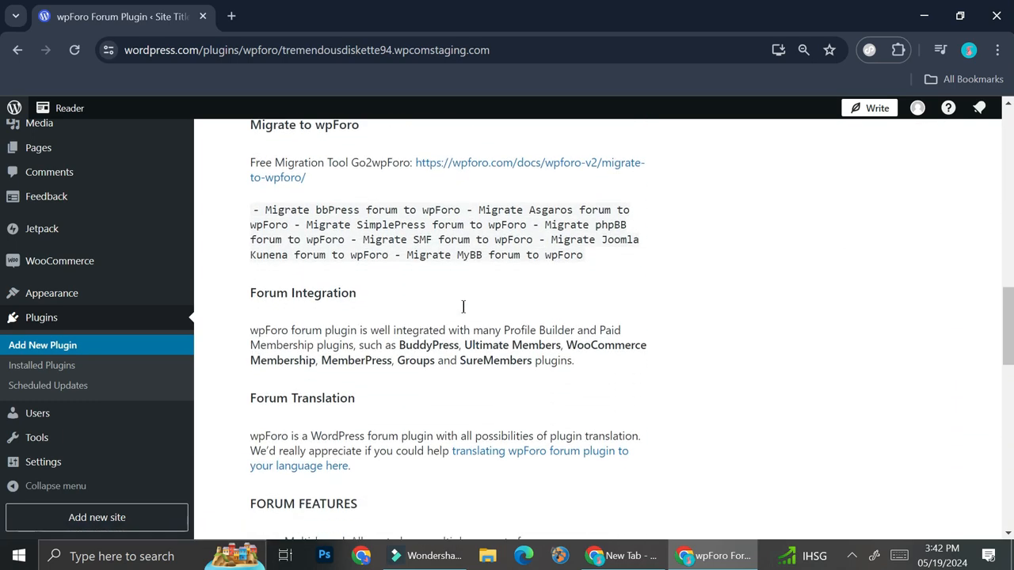
scroll(465, 308, down, 1)
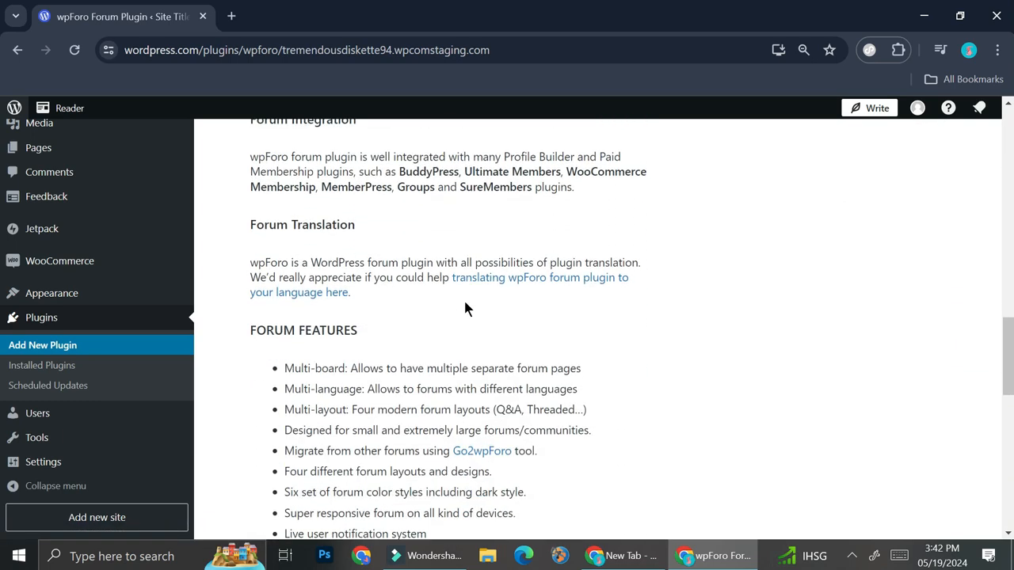
scroll(465, 309, down, 1)
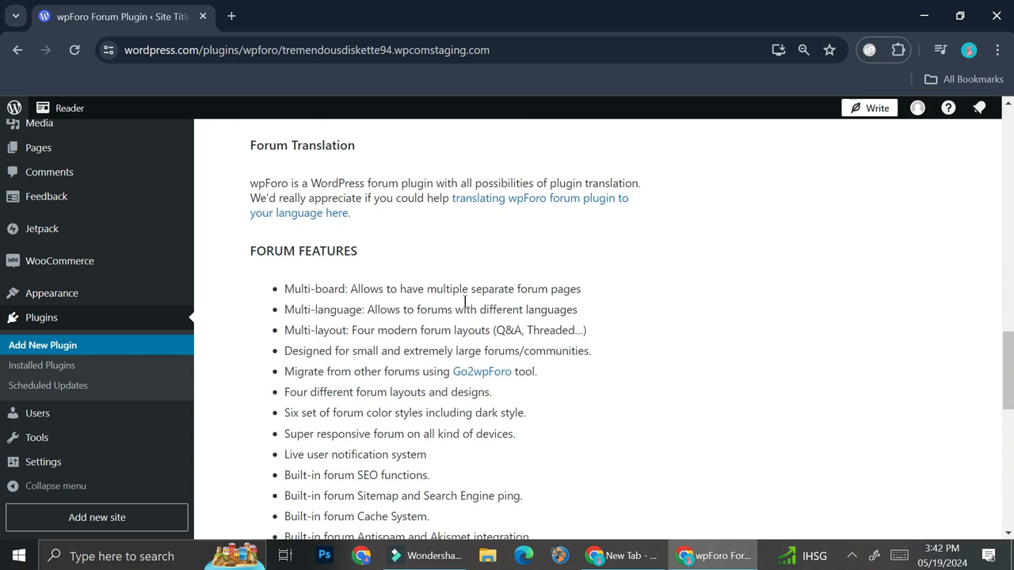
scroll(636, 333, down, 2)
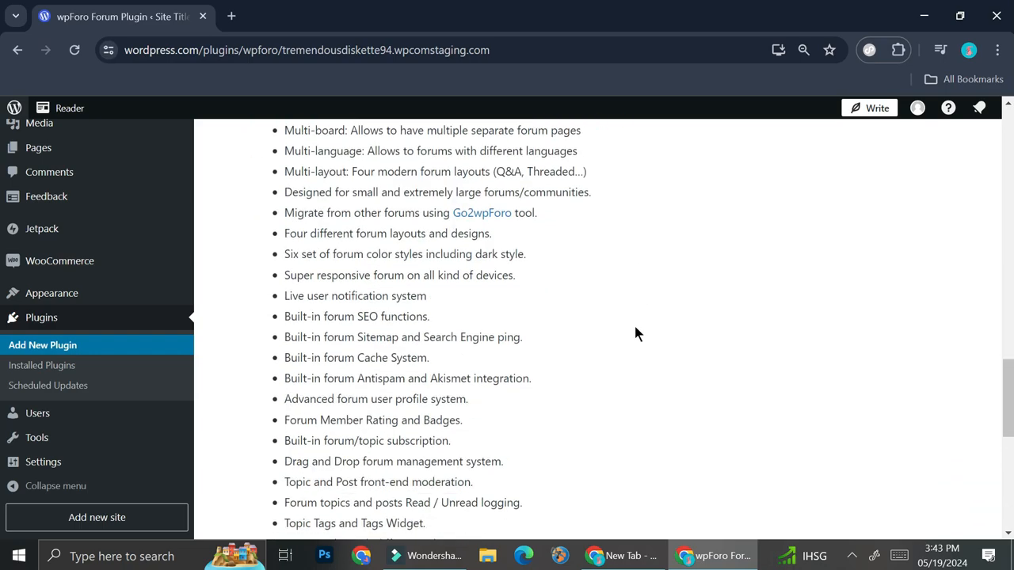
scroll(632, 325, down, 4)
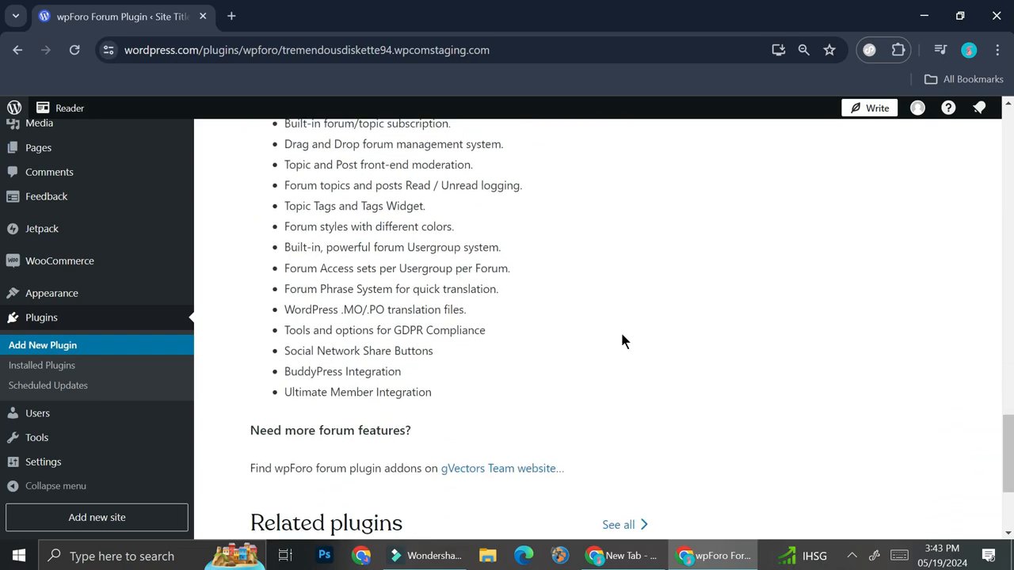
scroll(622, 336, down, 2)
scroll(622, 337, up, 6)
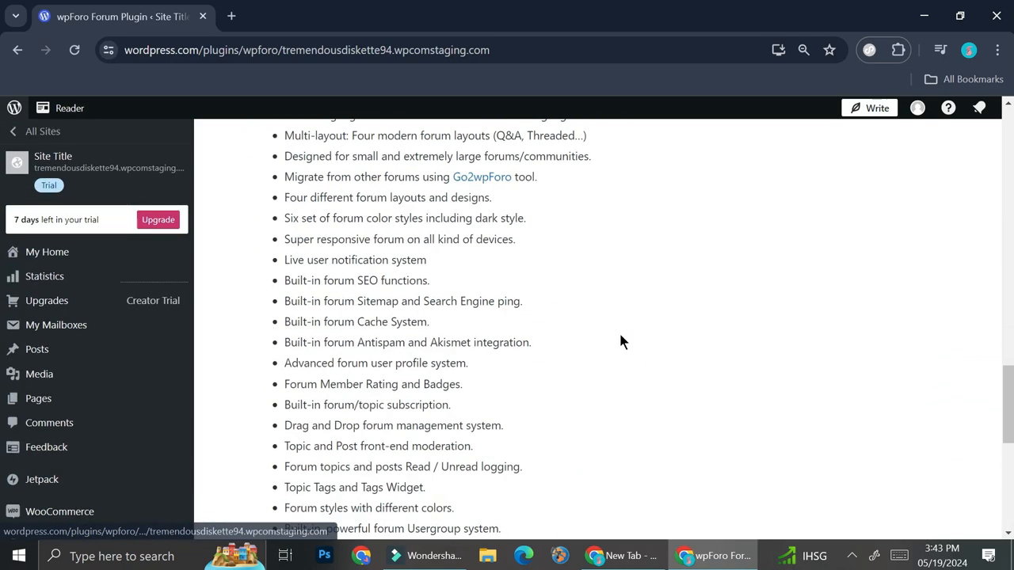
scroll(620, 342, up, 10)
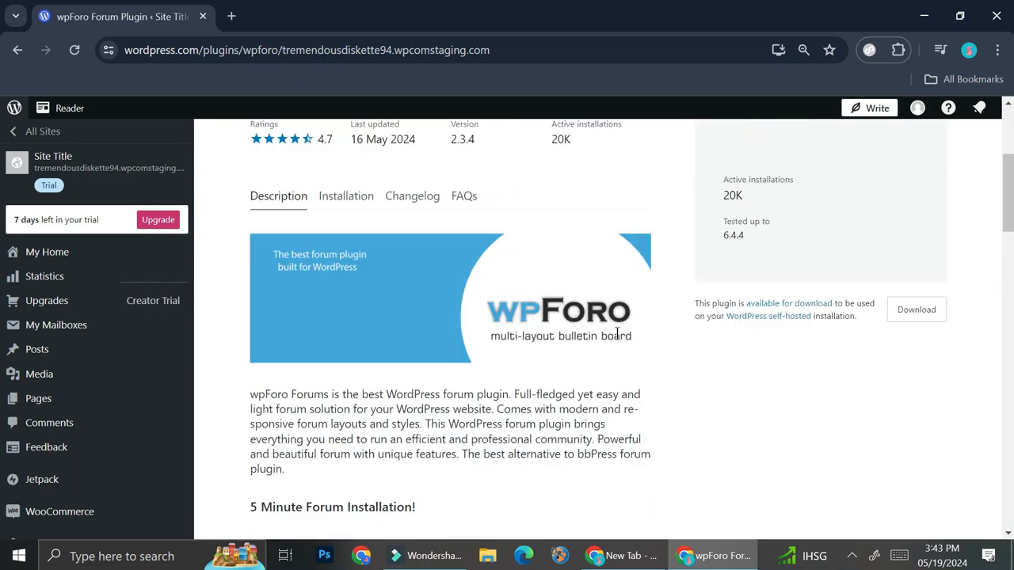
scroll(617, 333, up, 3)
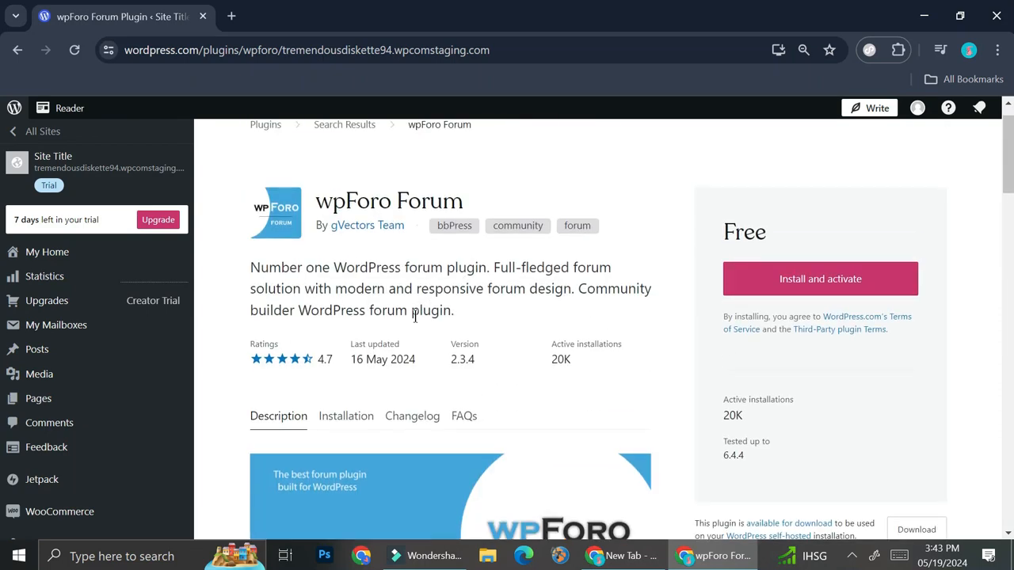
- Install and activate the wpForo Forum plugin, and go on to manage the plugin
click(777, 289)
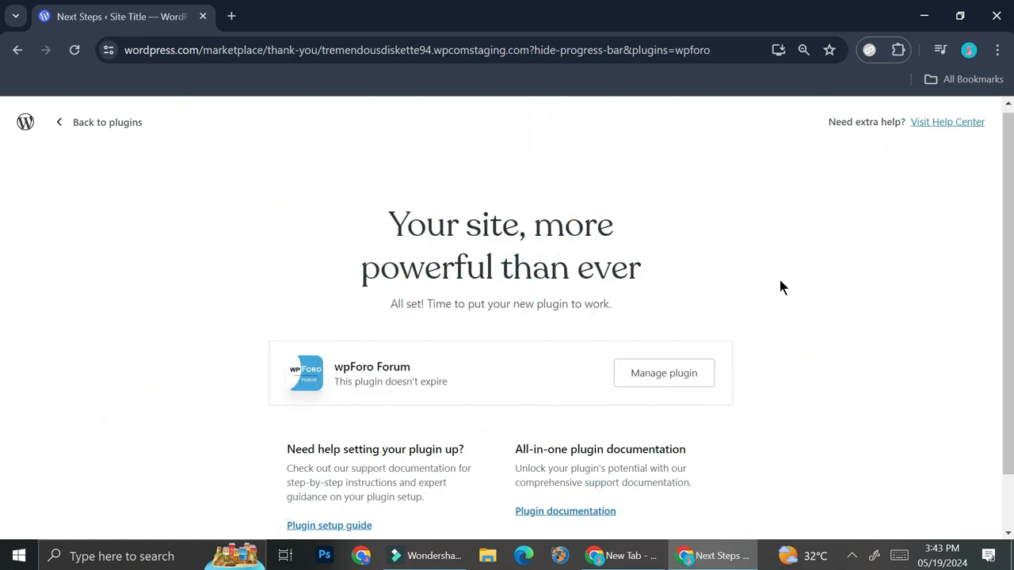
scroll(641, 315, down, 1)
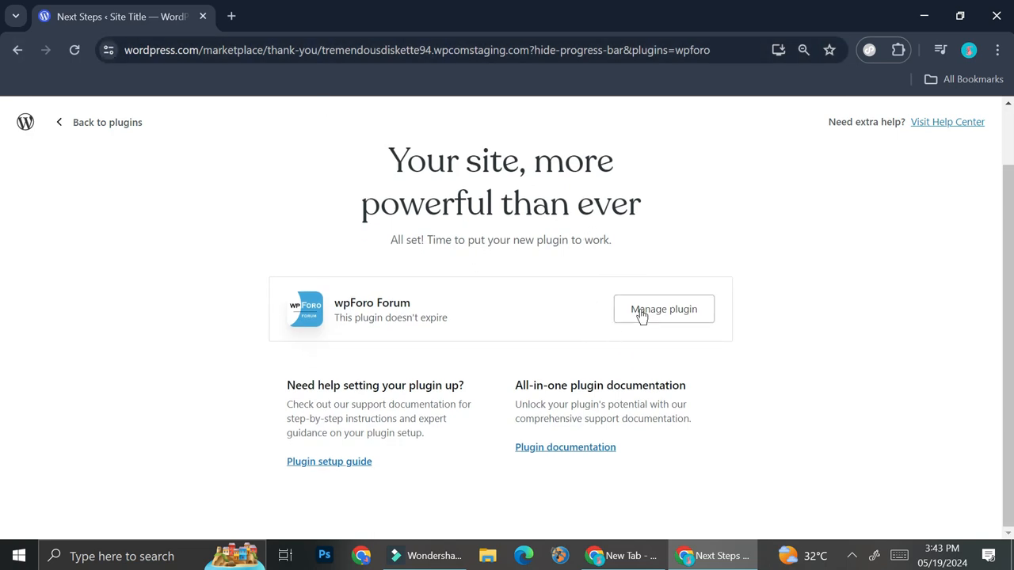
click(642, 315)
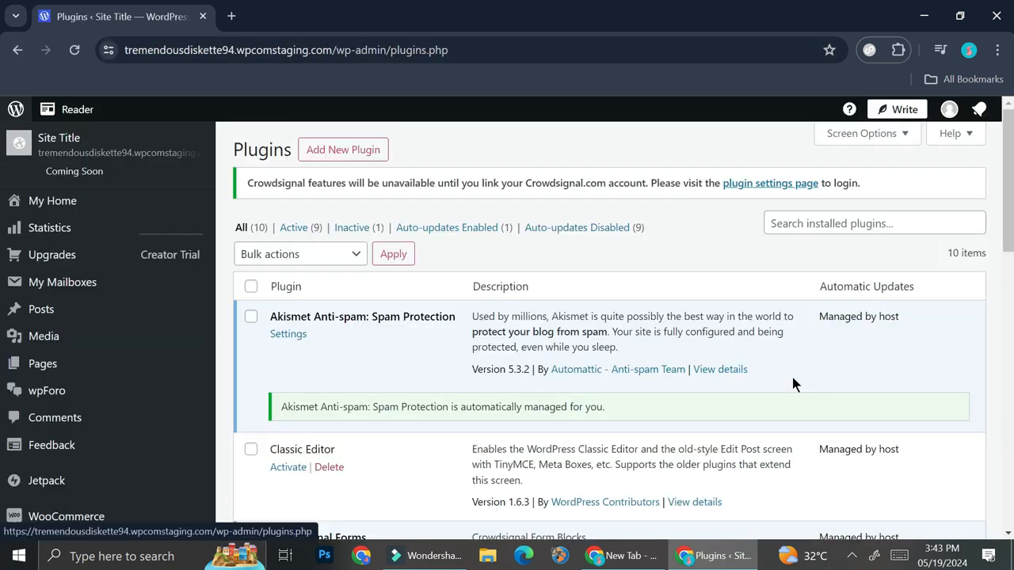
- Find wpForo among the installed plugins and open its Boards page
scroll(456, 311, down, 2)
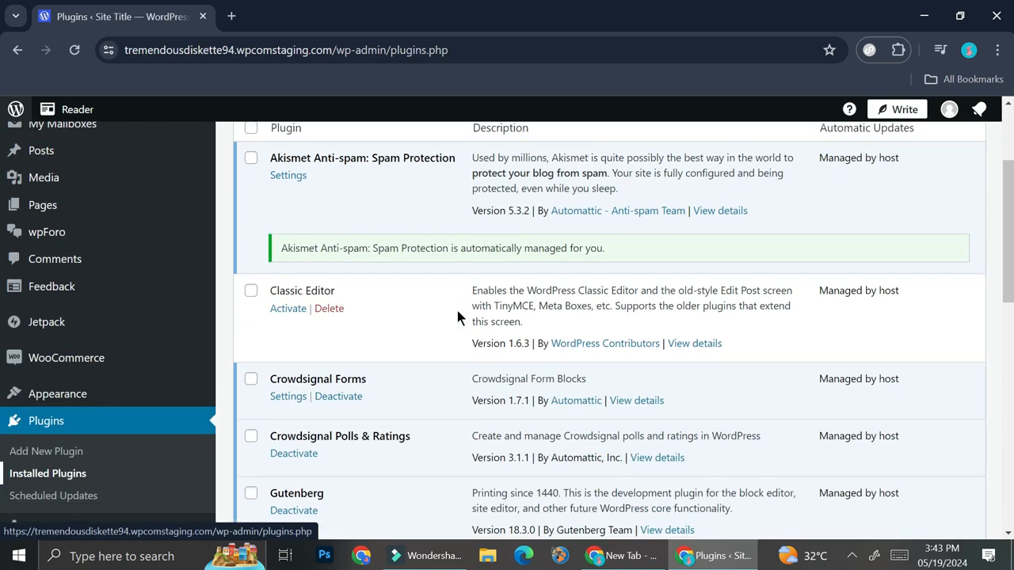
scroll(456, 310, down, 5)
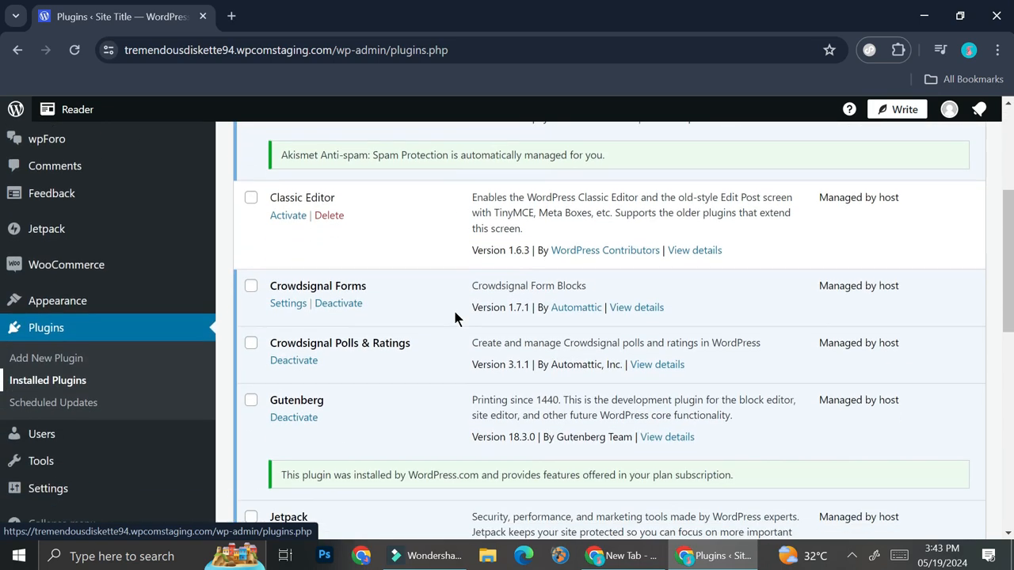
scroll(441, 315, down, 4)
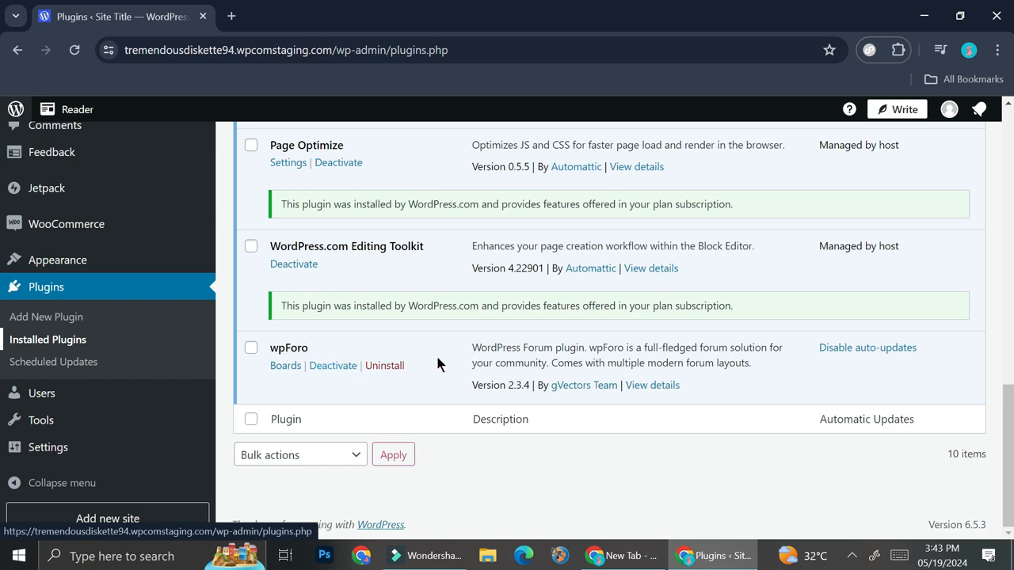
click(288, 369)
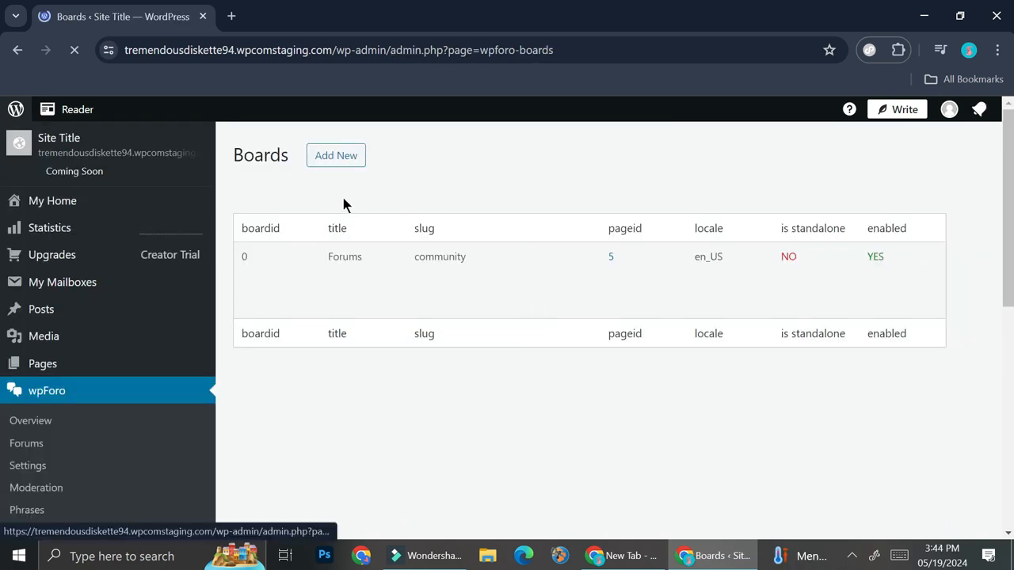
mouse_move(293, 308)
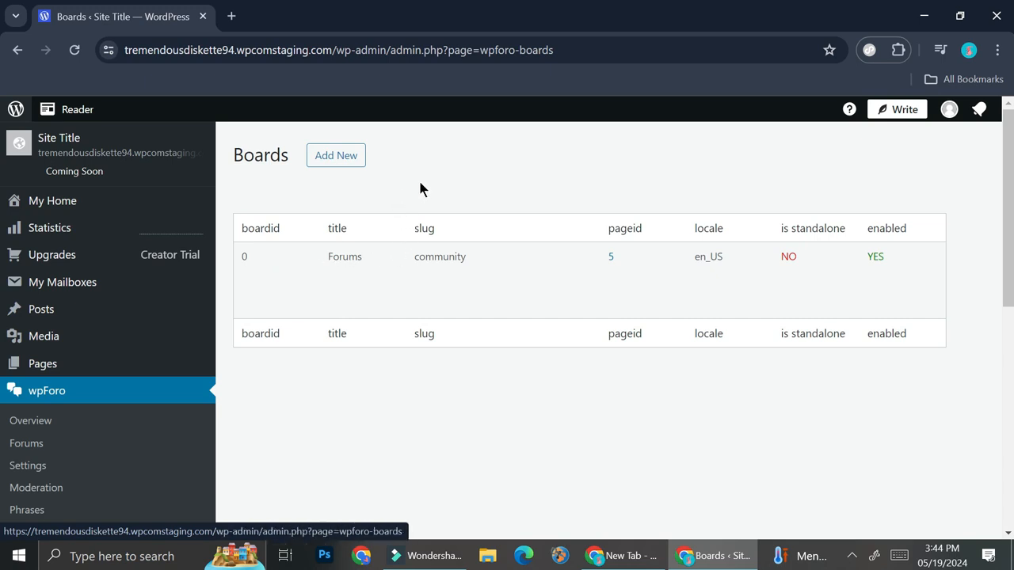
- Start a new wpForo board and set its title to "Test Forum"
click(350, 160)
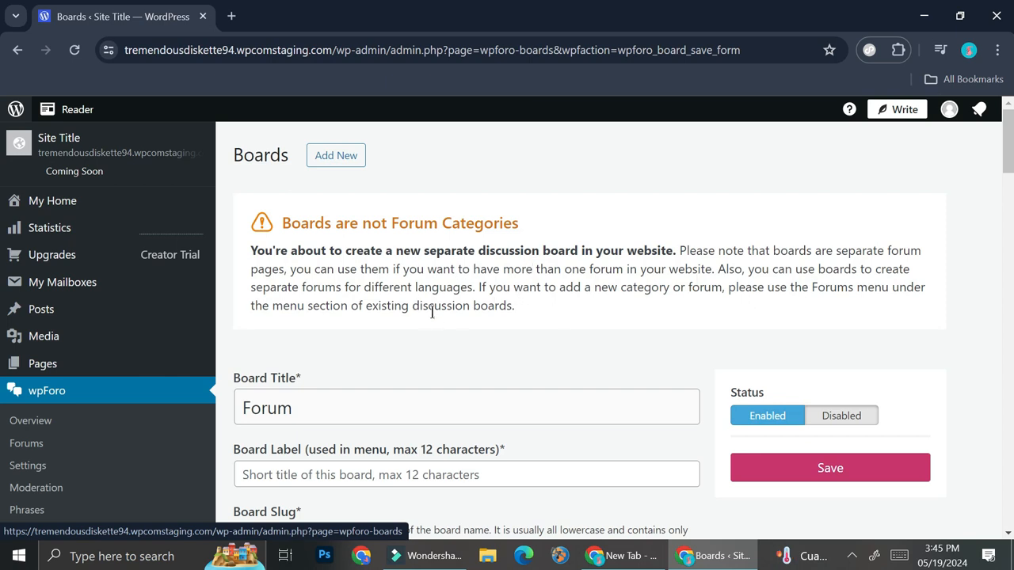
scroll(384, 299, down, 3)
scroll(383, 307, up, 2)
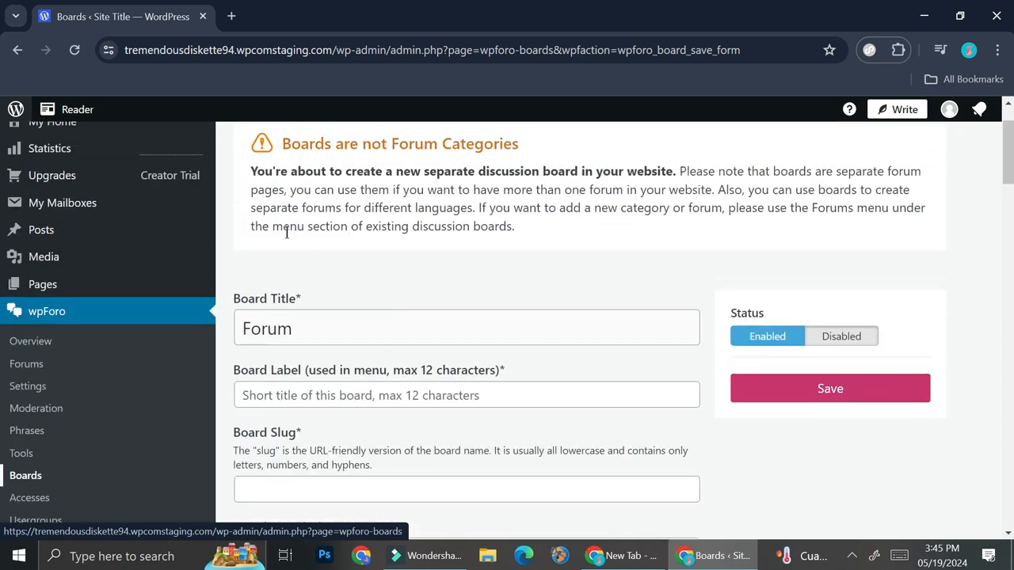
click(303, 325)
drag(331, 329, 235, 330)
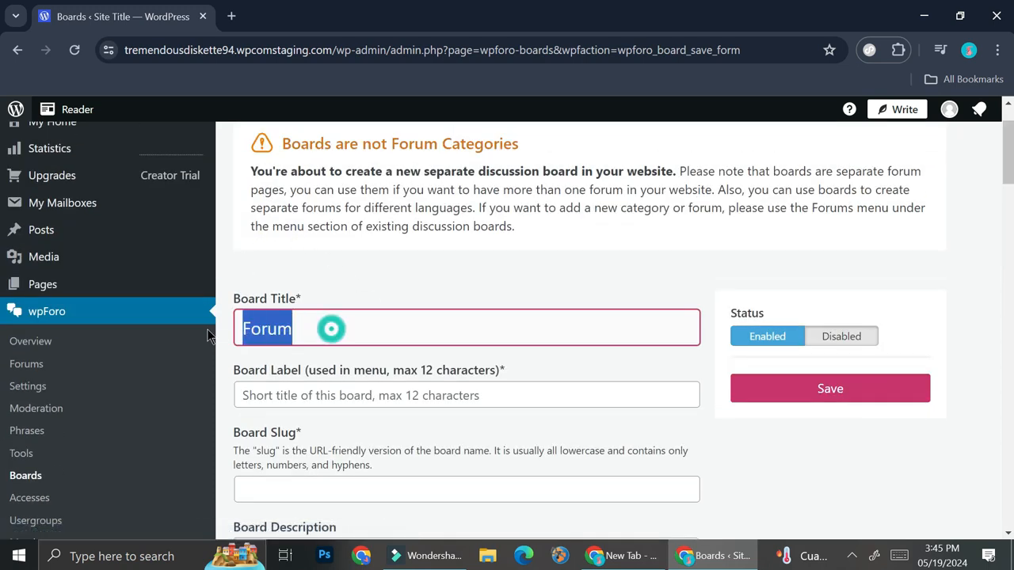
click(237, 331)
text(Test)
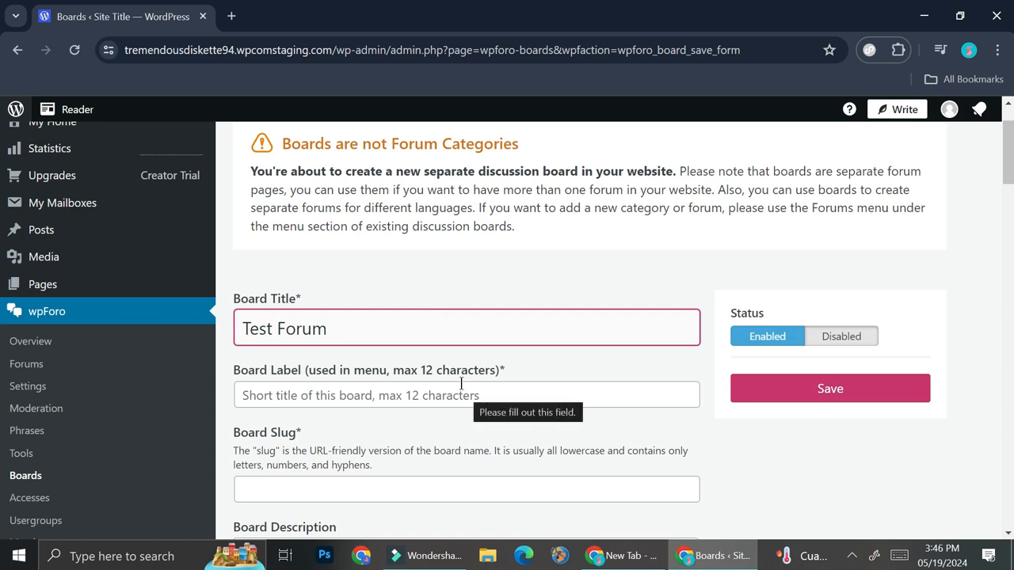
- Set the board label to "Test" and the board slug to "tesrforum1"
click(429, 397)
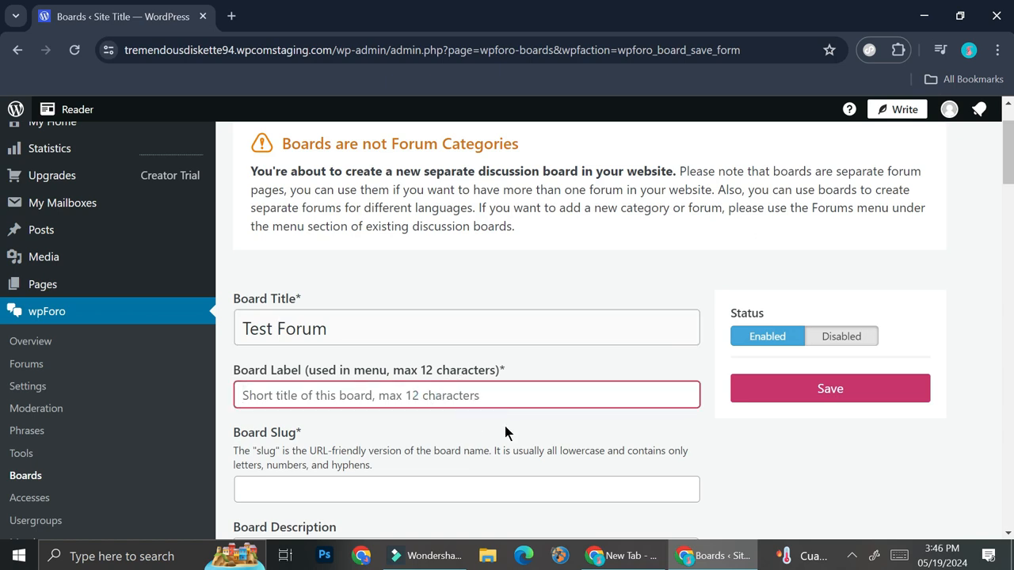
text(Test)
key(Tab)
scroll(474, 433, down, 1)
scroll(474, 433, down, 1)
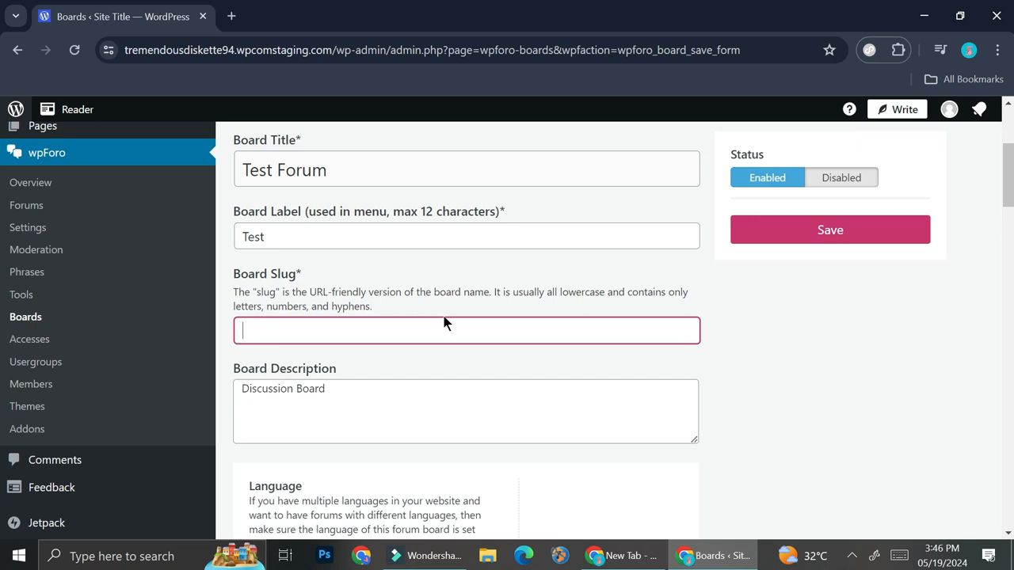
text(tesrforum1)
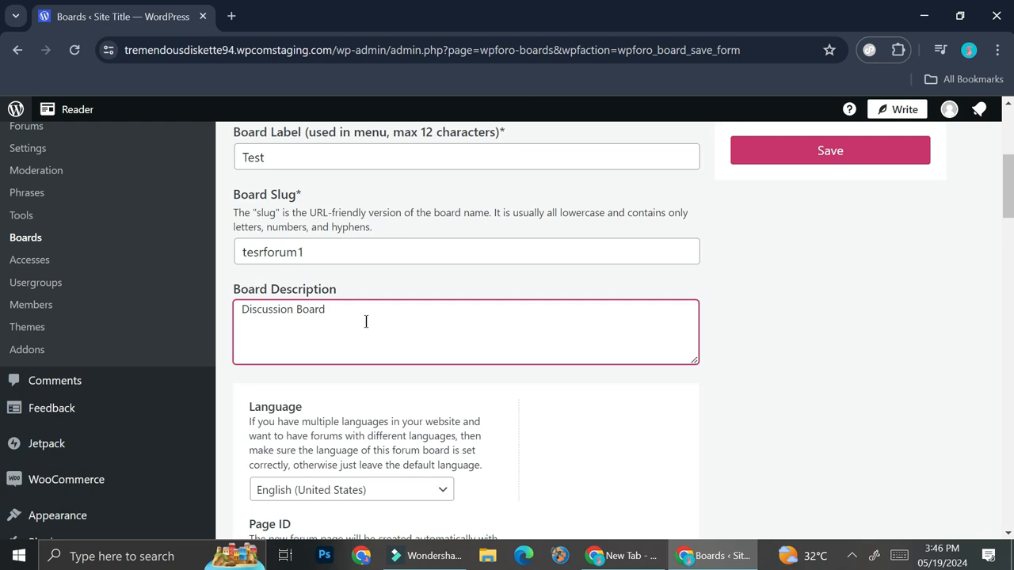
- Replace the default board description with "testforum101"
drag(361, 317, 239, 310)
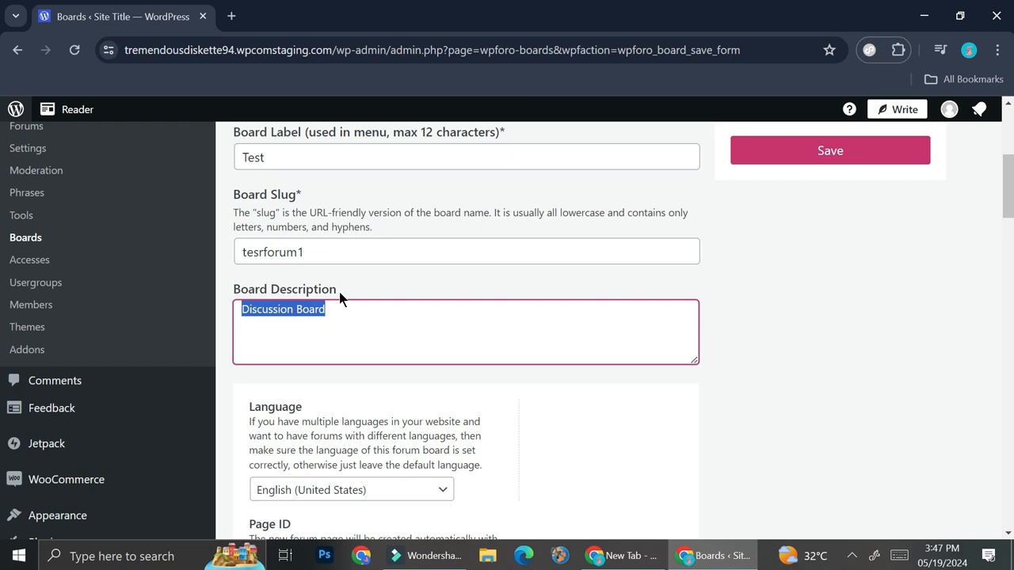
text(testfiru)
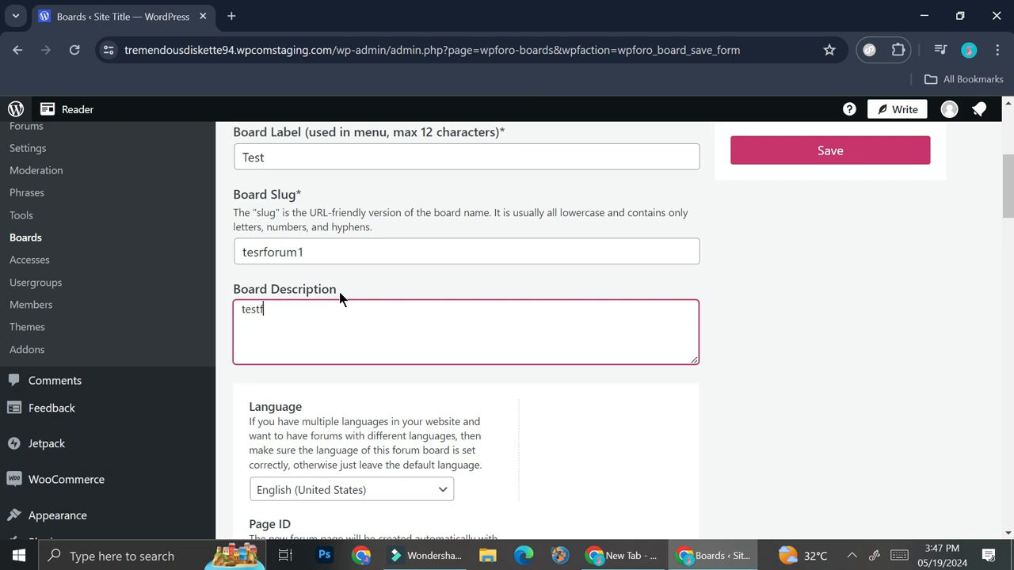
key(BackSpace)
key(BackSpace)
key(BackSpace)
text(orum010)
text(1)
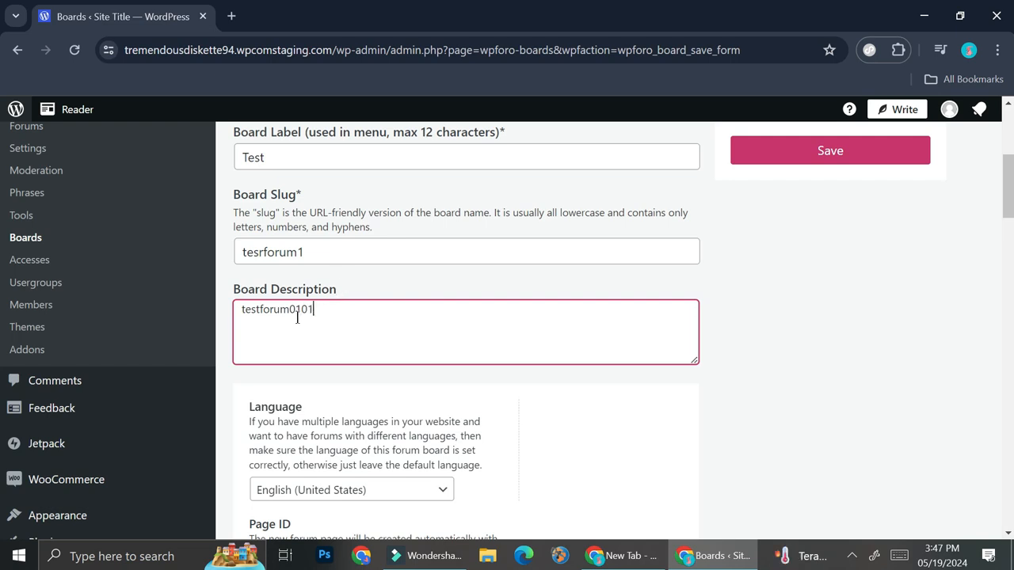
click(297, 309)
key(BackSpace)
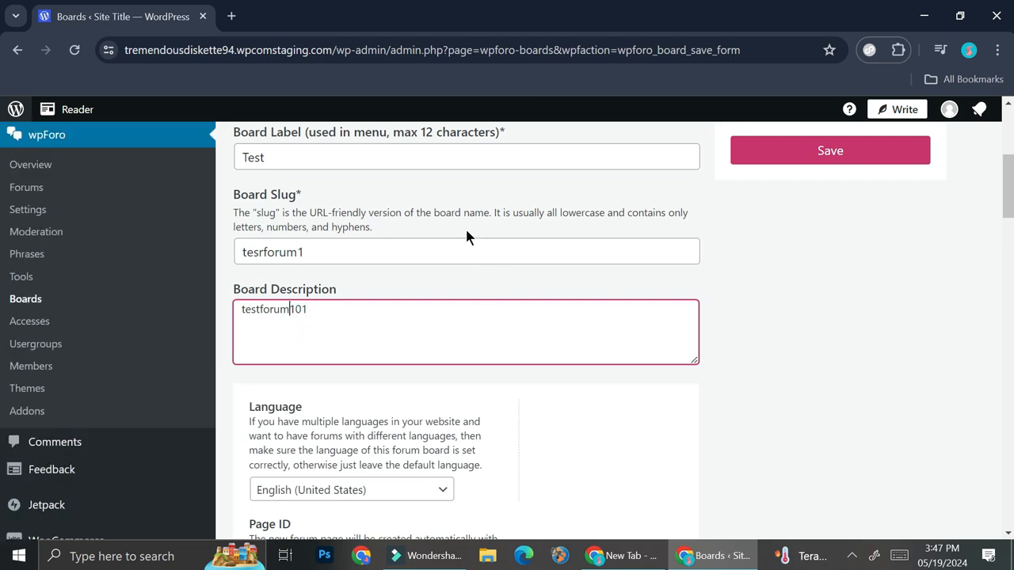
scroll(492, 288, down, 2)
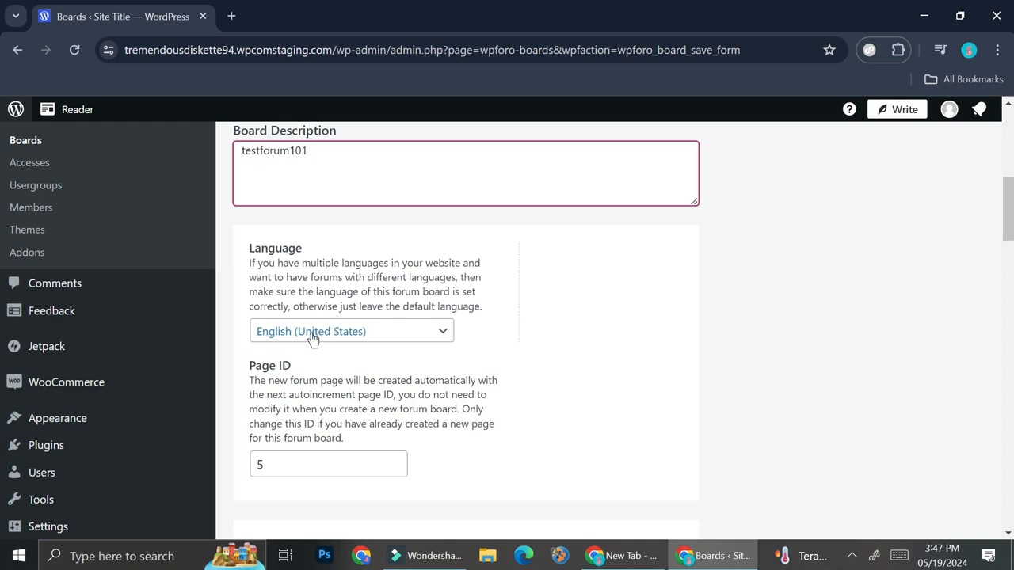
- Review the new board's language, page ID, modules and available addons
scroll(317, 386, down, 2)
scroll(356, 351, down, 2)
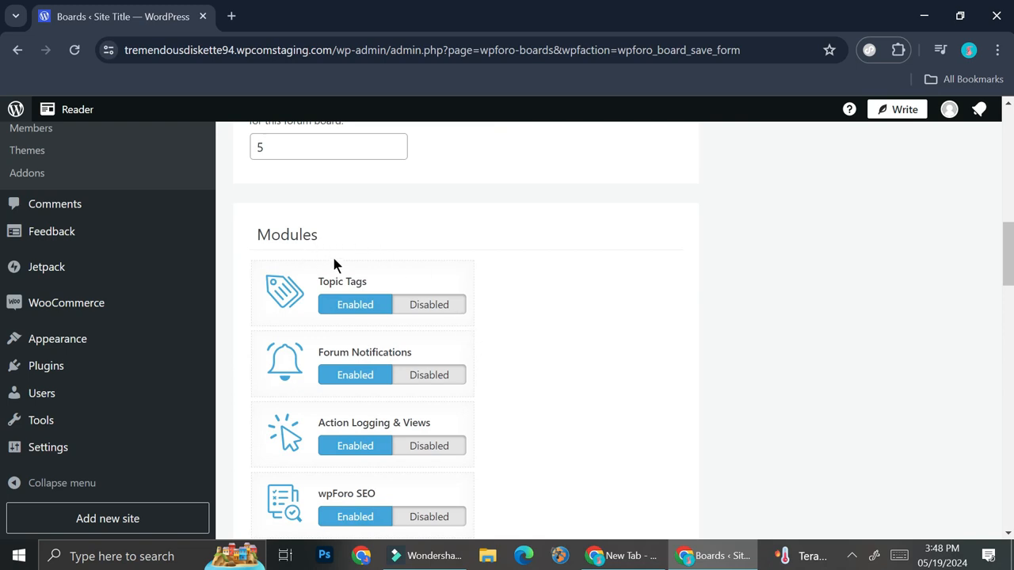
scroll(355, 277, down, 1)
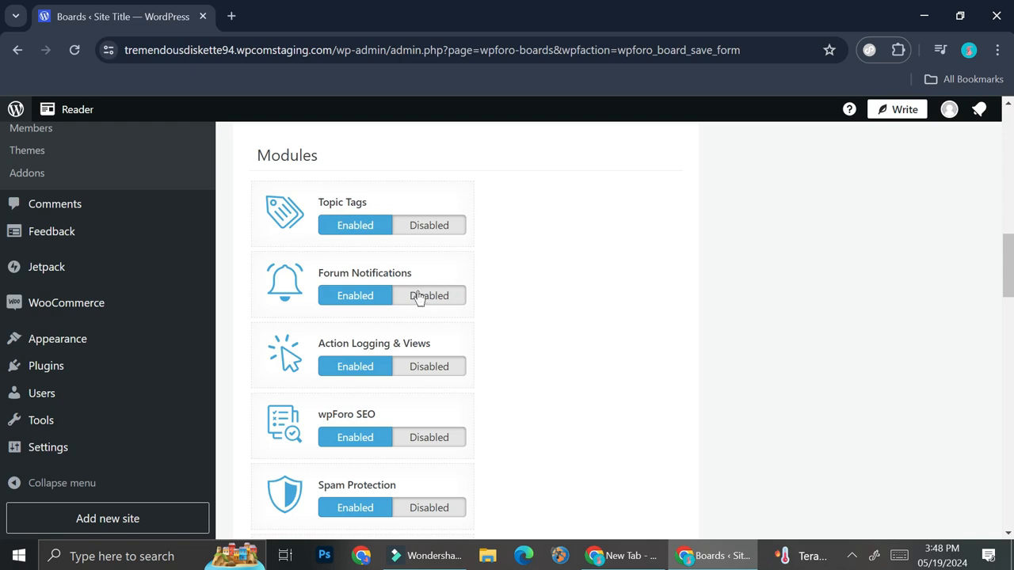
scroll(437, 336, down, 1)
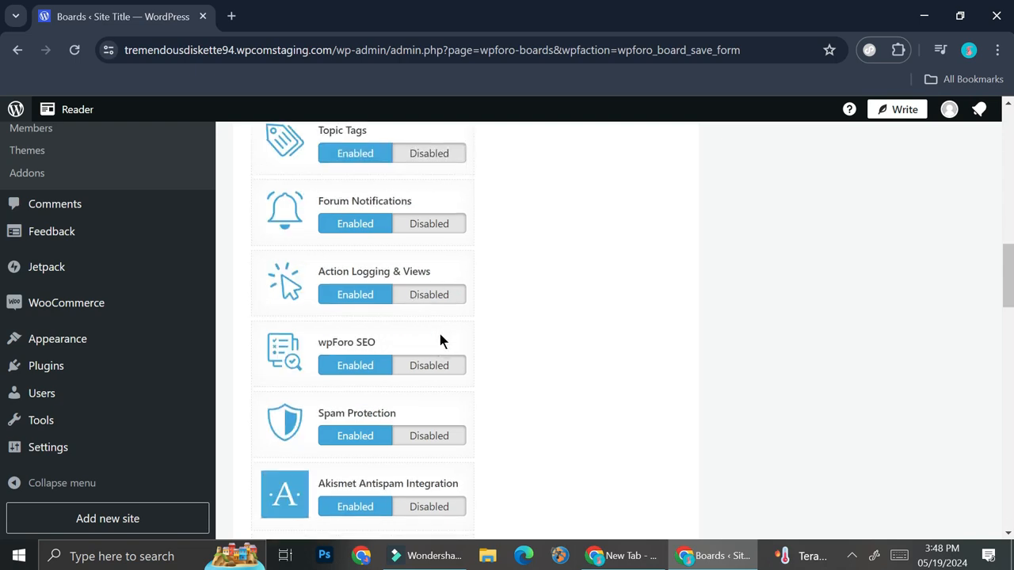
scroll(411, 346, down, 2)
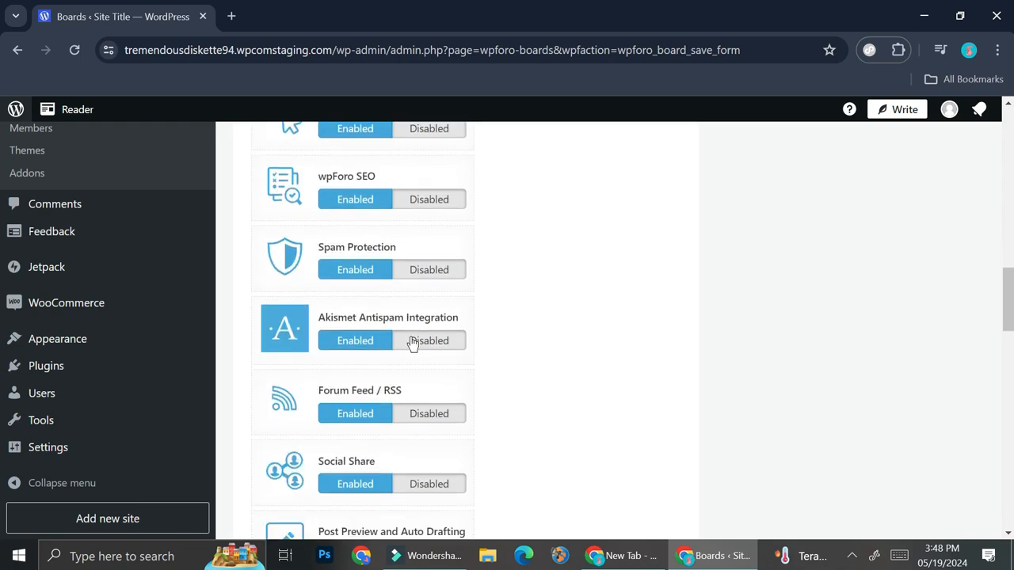
scroll(403, 265, down, 3)
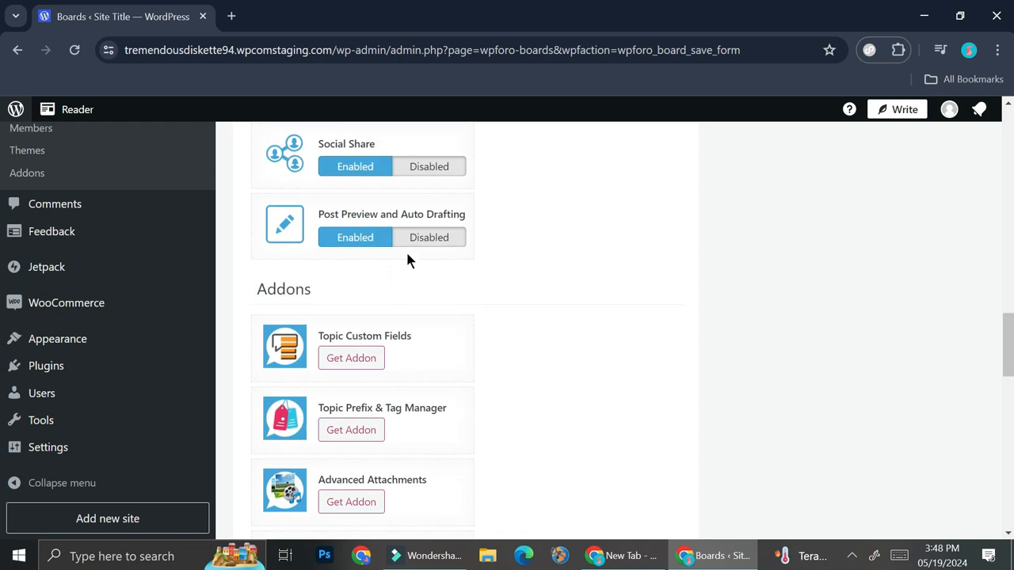
scroll(460, 260, down, 1)
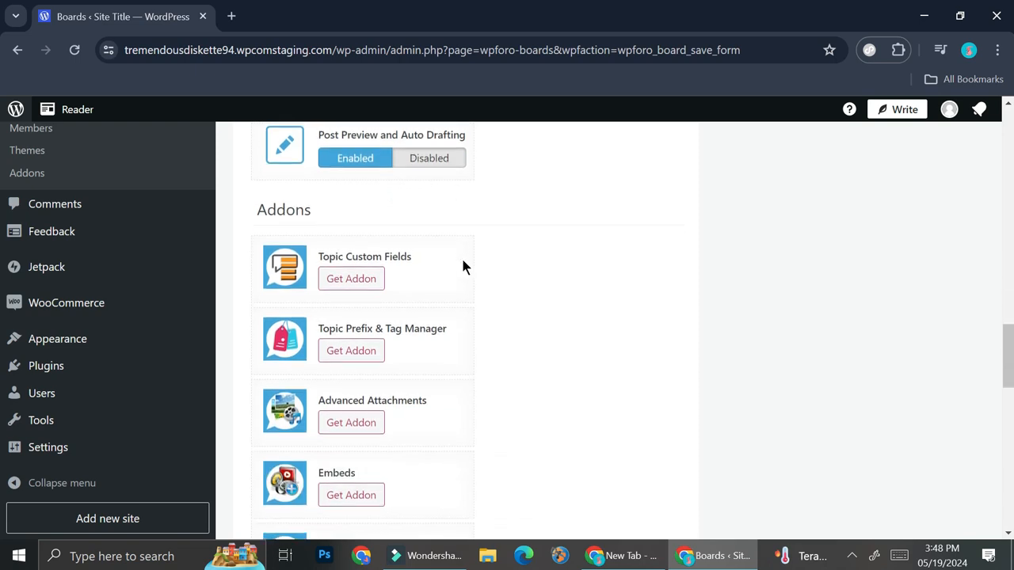
scroll(403, 357, down, 3)
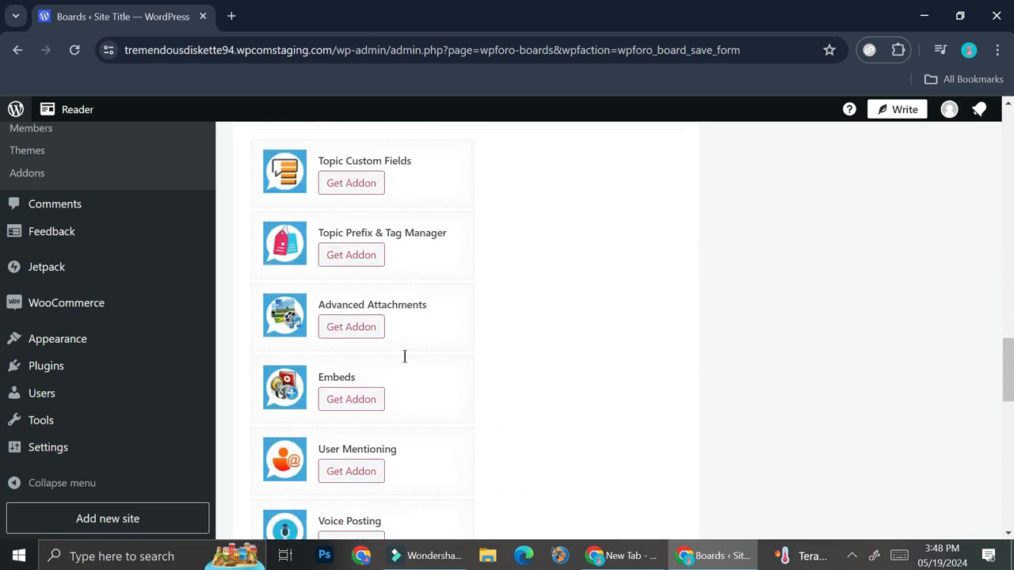
scroll(402, 352, down, 3)
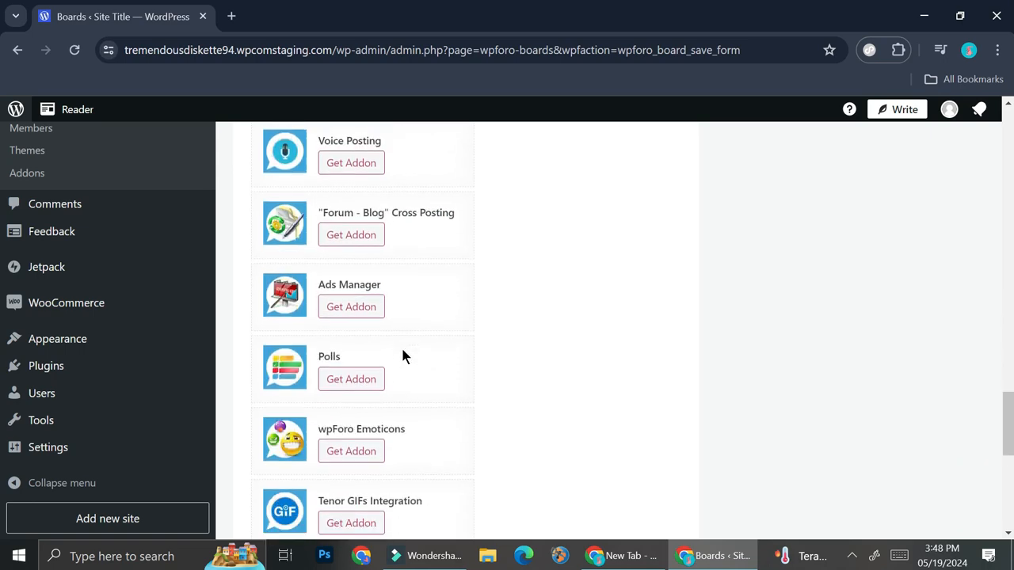
scroll(402, 356, down, 5)
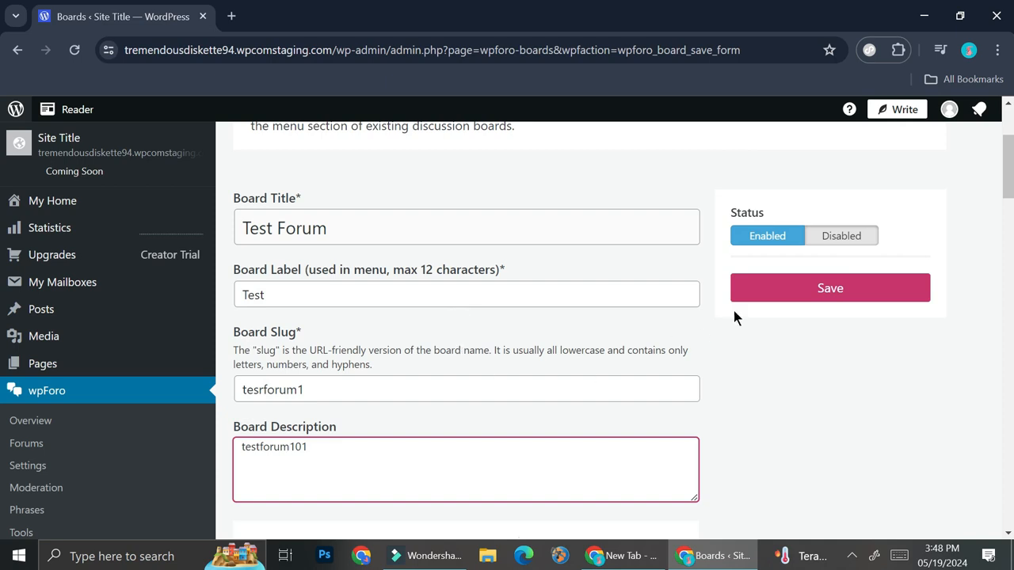
- Save the new board and open the Display Forums section of its forum settings
click(765, 292)
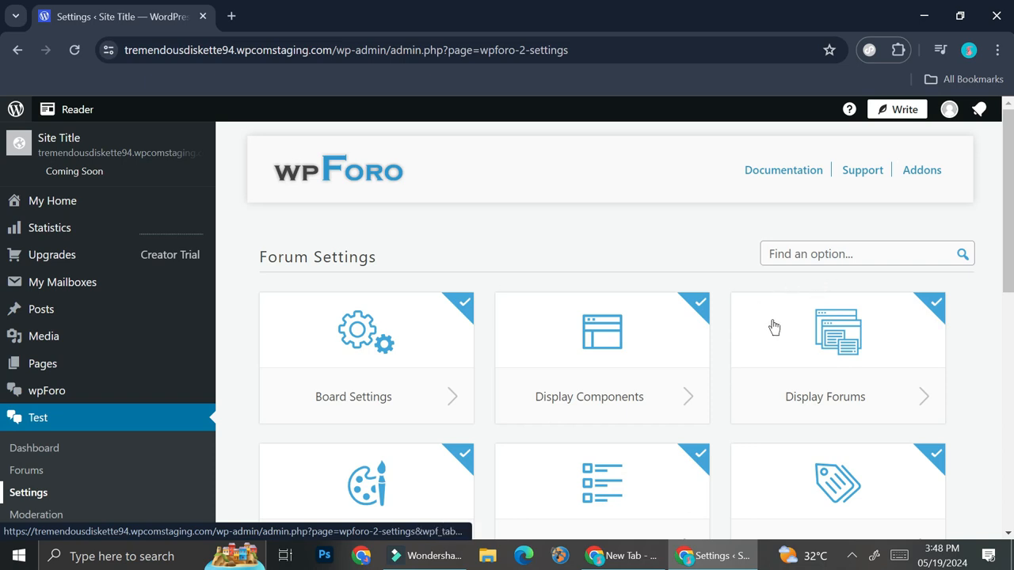
scroll(588, 288, down, 1)
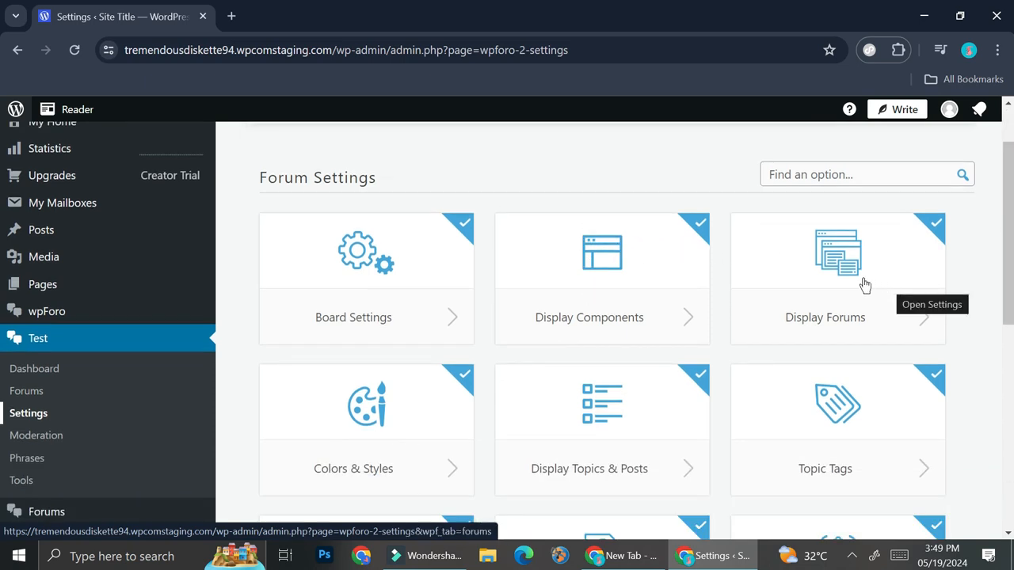
scroll(852, 273, down, 2)
scroll(851, 265, up, 2)
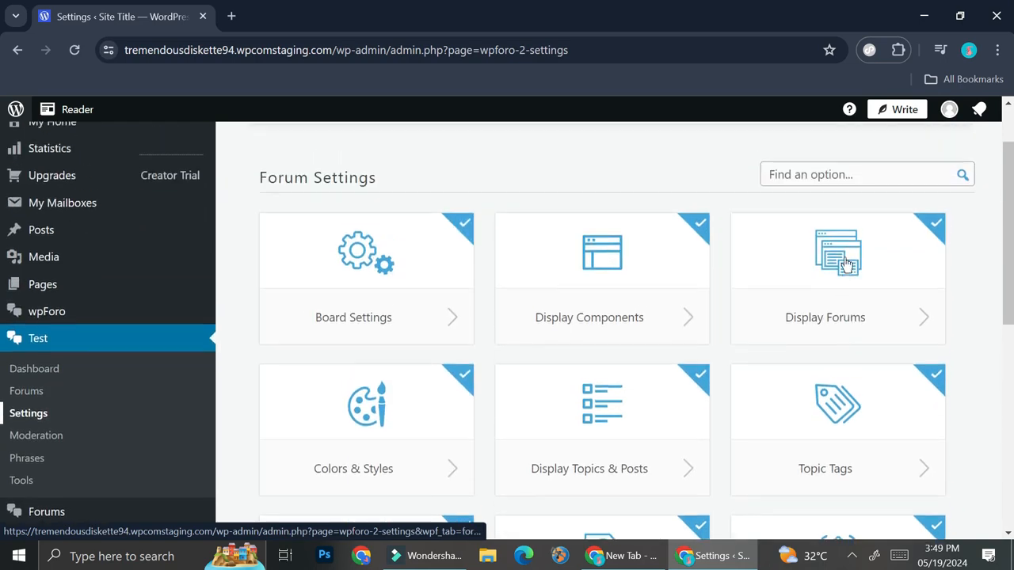
click(866, 318)
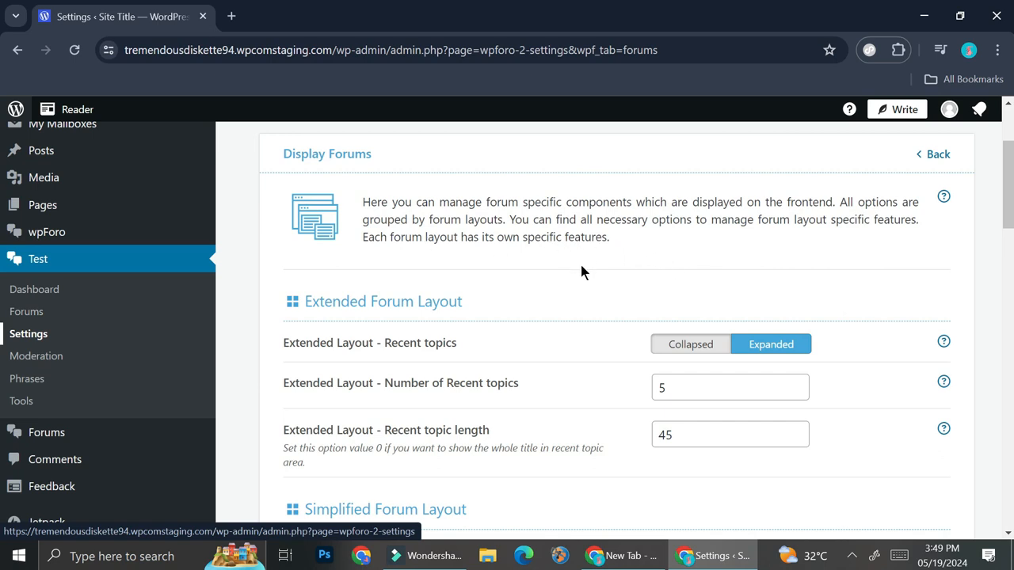
- Set the Extended Layout's number of recent topics to 3
scroll(581, 272, down, 1)
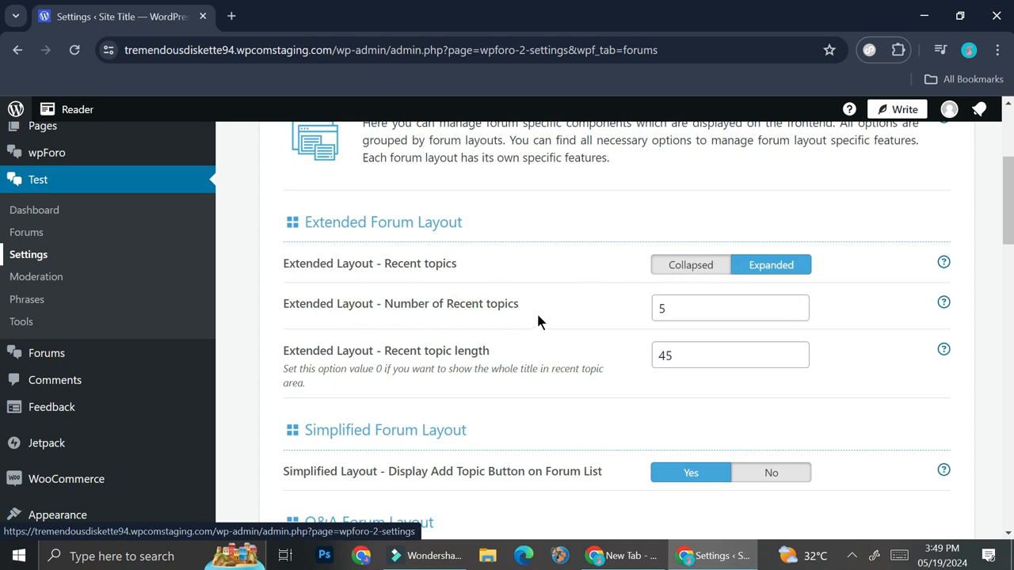
click(795, 315)
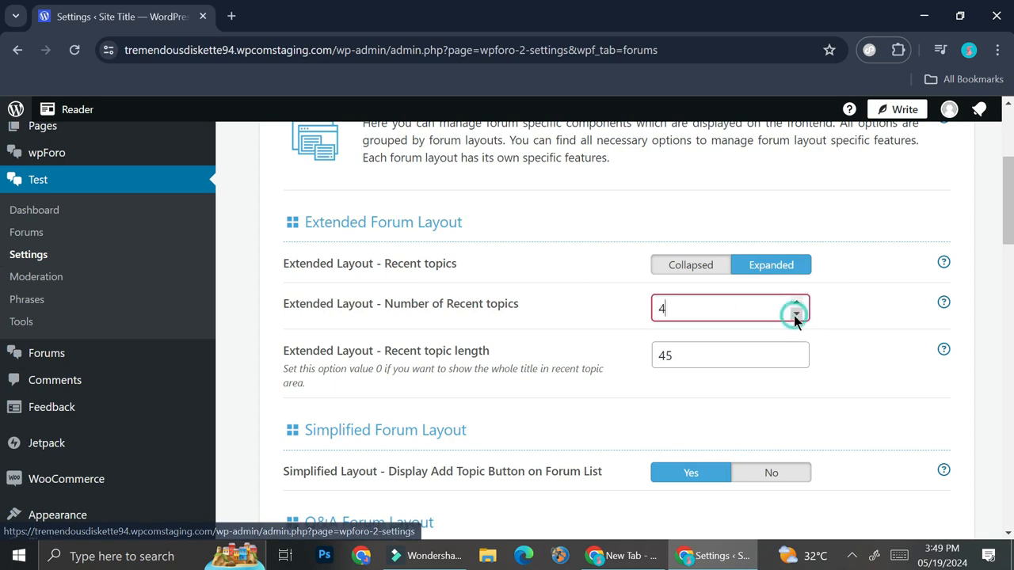
click(795, 315)
click(617, 310)
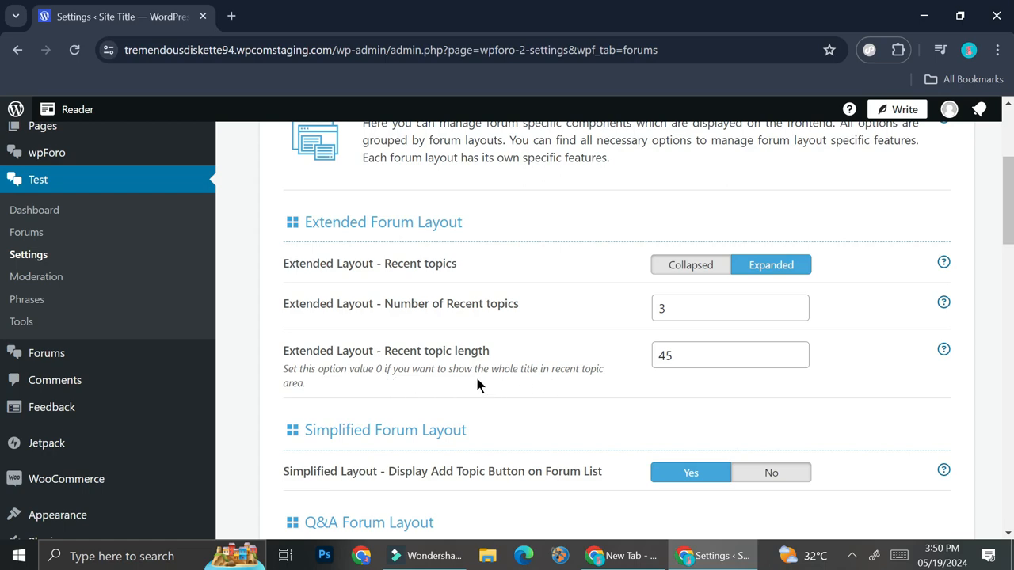
- Review the recent topic length option and the Simplified, Q&A and Threaded forum layout options
scroll(639, 272, down, 2)
scroll(652, 265, up, 1)
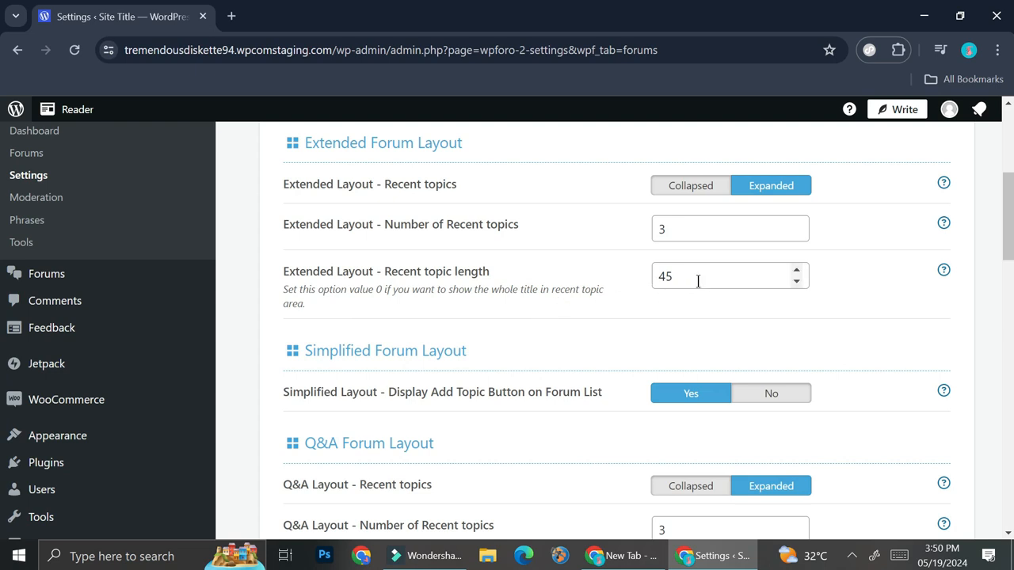
scroll(606, 306, down, 1)
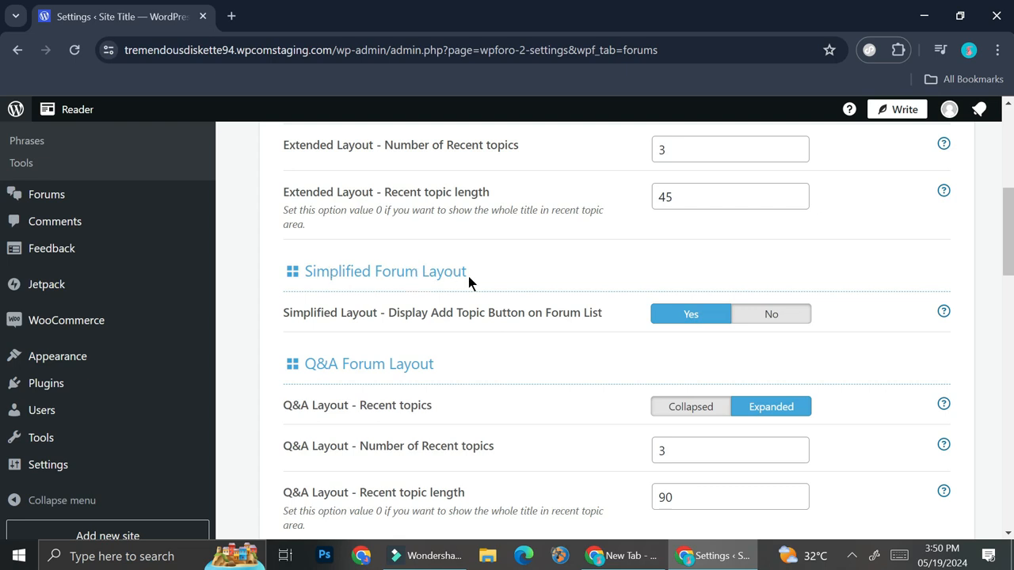
scroll(475, 281, down, 1)
scroll(475, 288, down, 1)
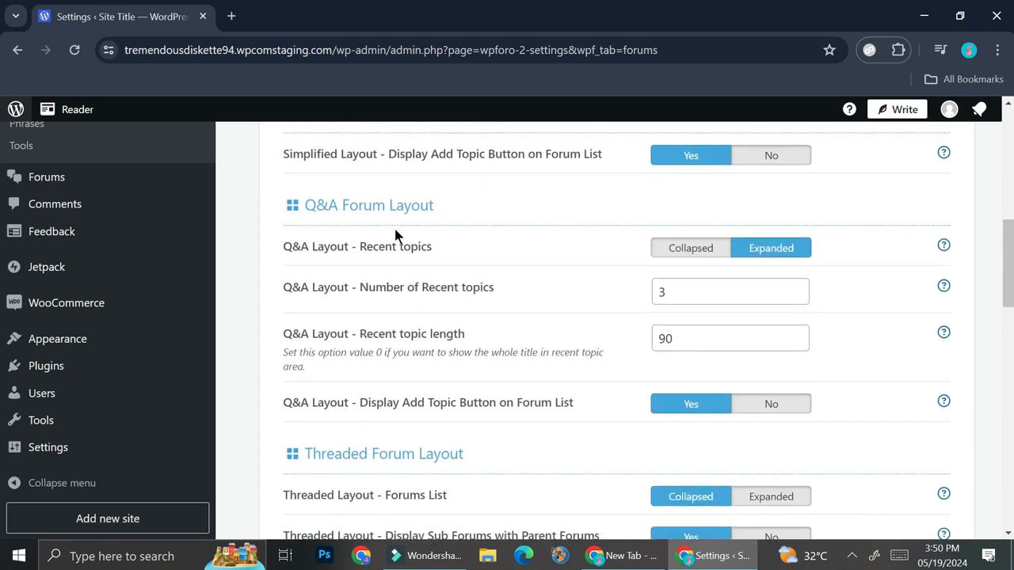
scroll(445, 276, down, 2)
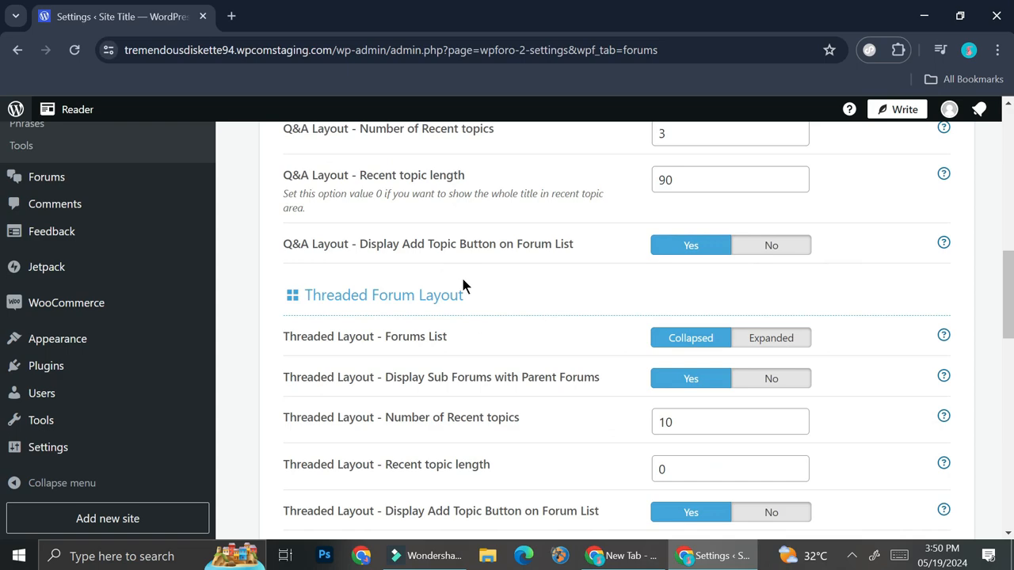
scroll(455, 282, down, 3)
scroll(471, 305, down, 2)
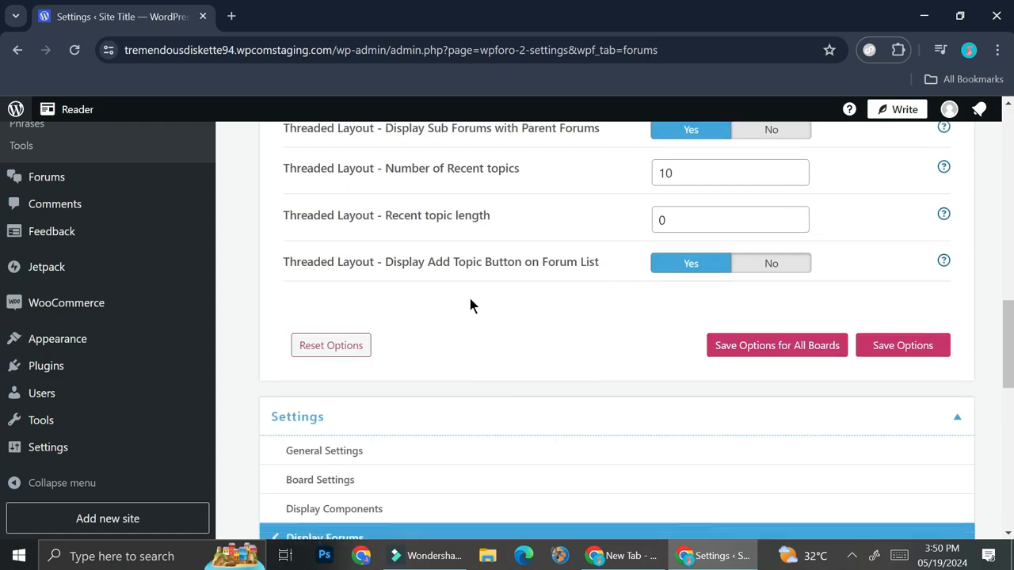
scroll(423, 296, up, 3)
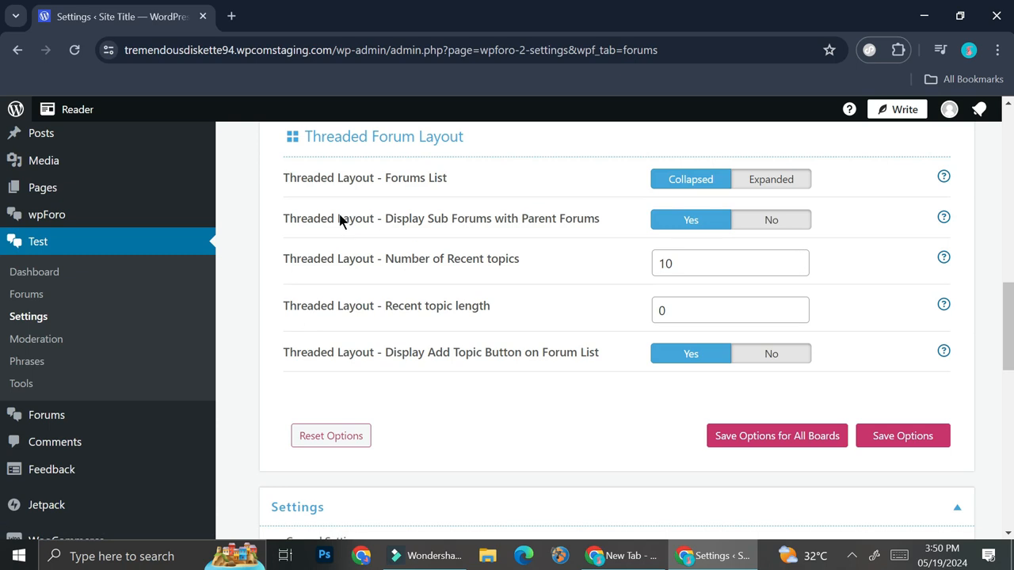
- Save the Display Forums options for this board and open the Display Components settings
click(888, 448)
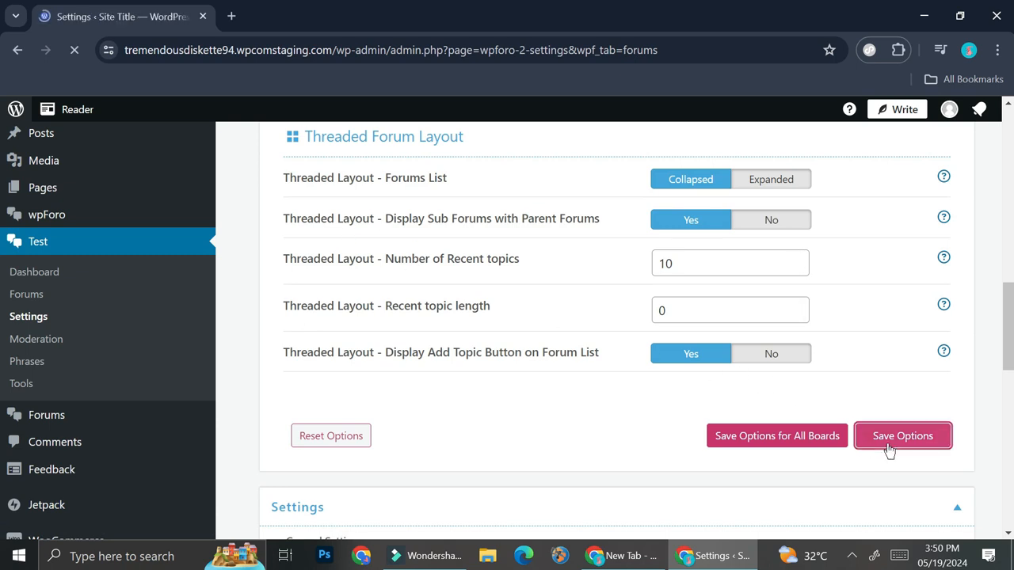
scroll(608, 385, down, 4)
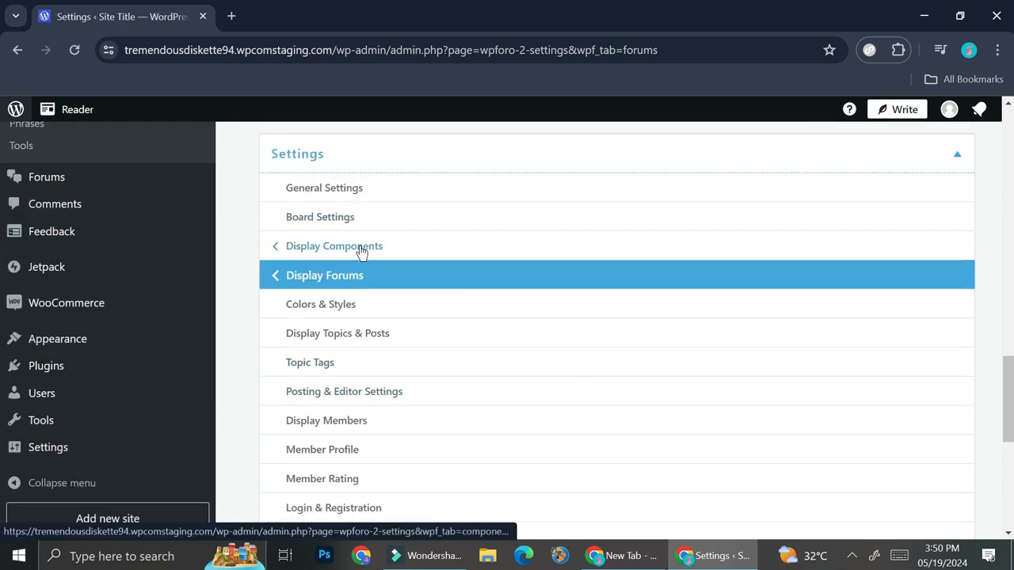
click(350, 249)
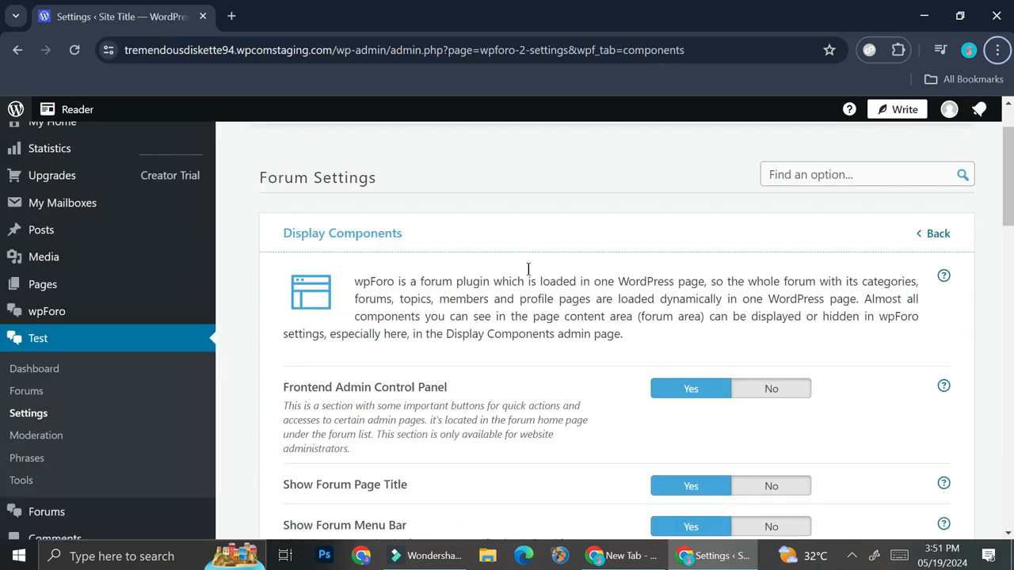
- Review the Display Components options, from the frontend admin control panel down to the forum footer, statistic and plugin info settings
scroll(528, 269, down, 2)
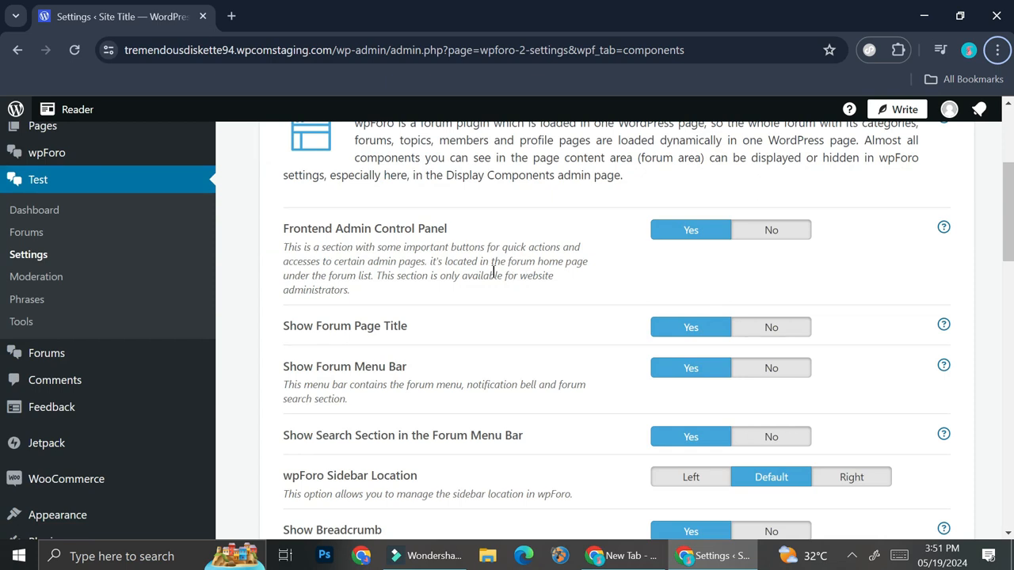
scroll(493, 272, up, 1)
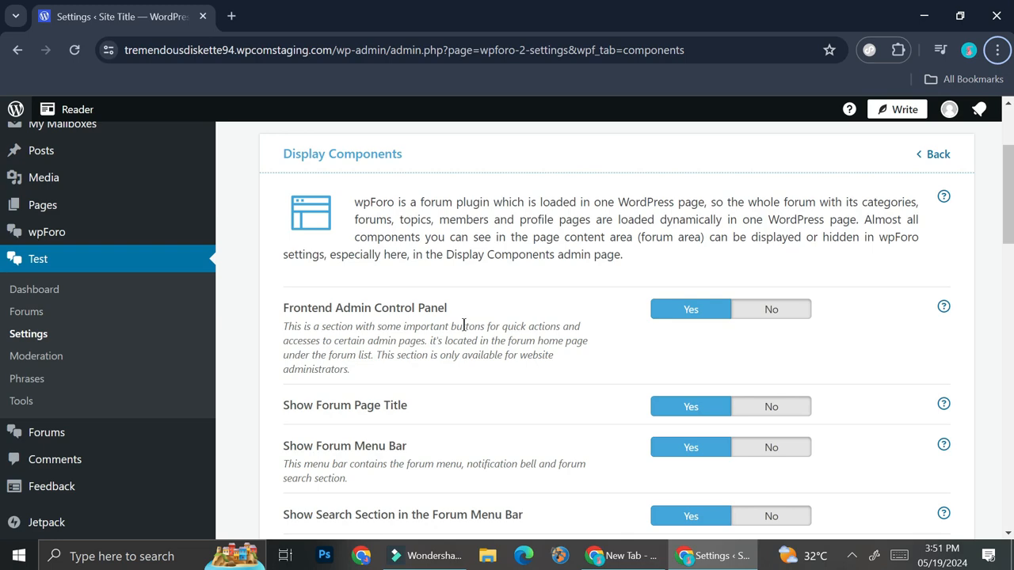
scroll(464, 325, down, 1)
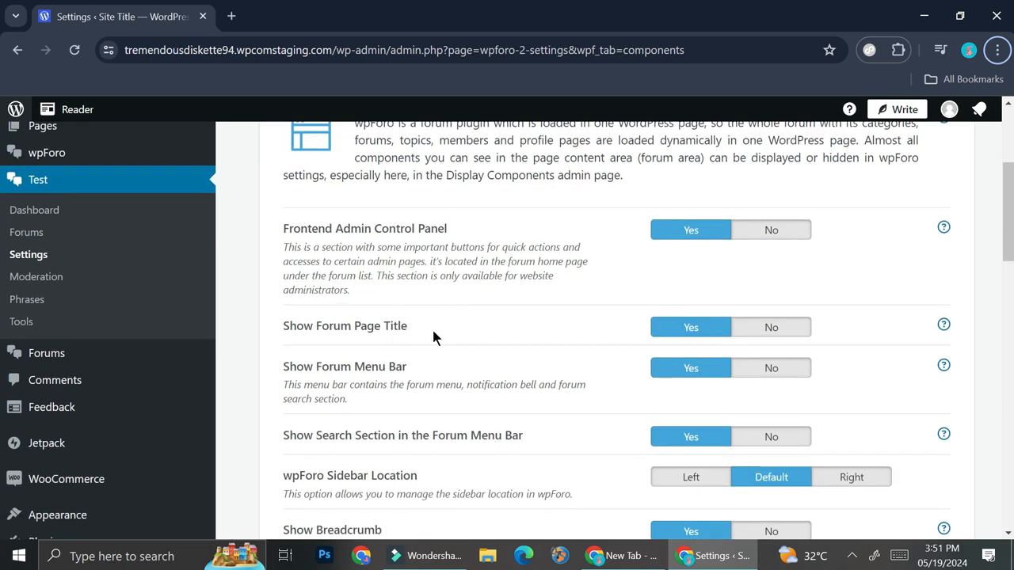
scroll(454, 324, down, 1)
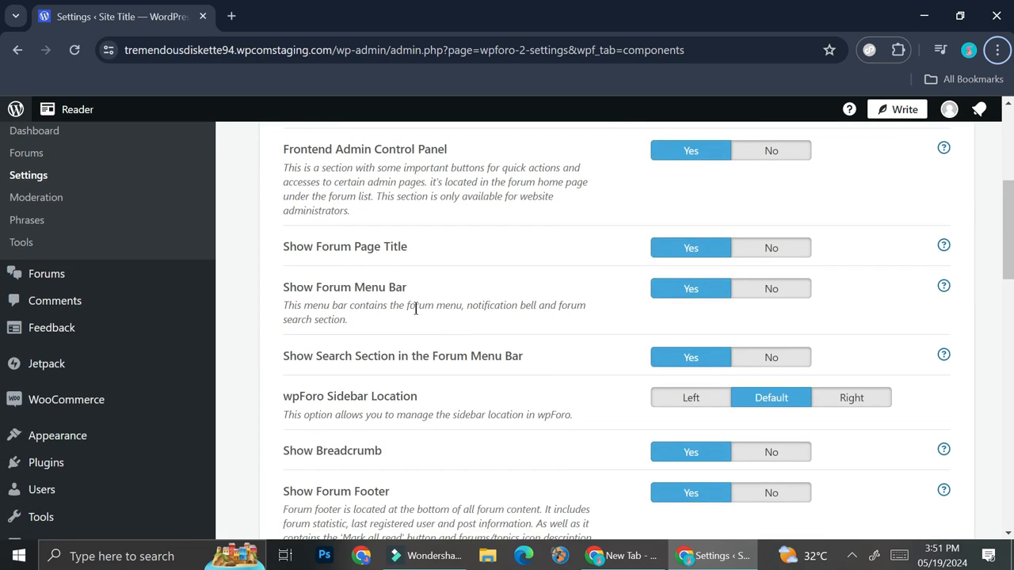
scroll(432, 310, down, 1)
scroll(432, 313, down, 3)
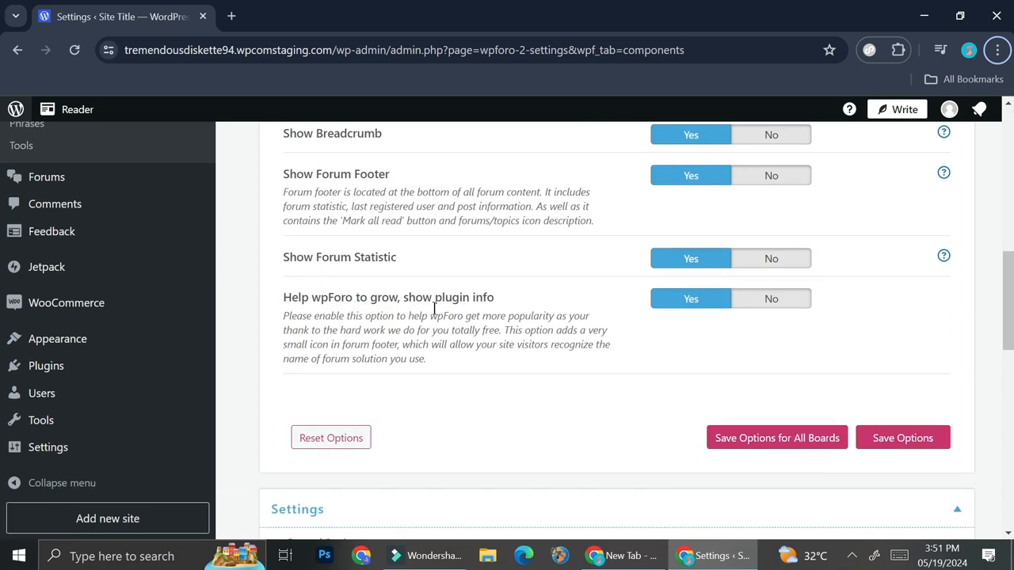
scroll(612, 289, up, 2)
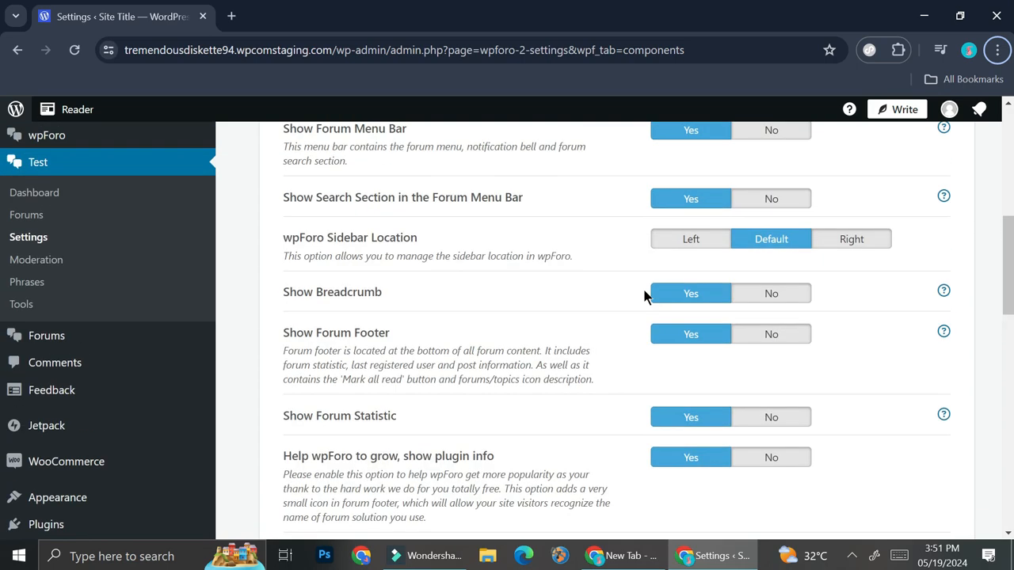
scroll(639, 296, down, 3)
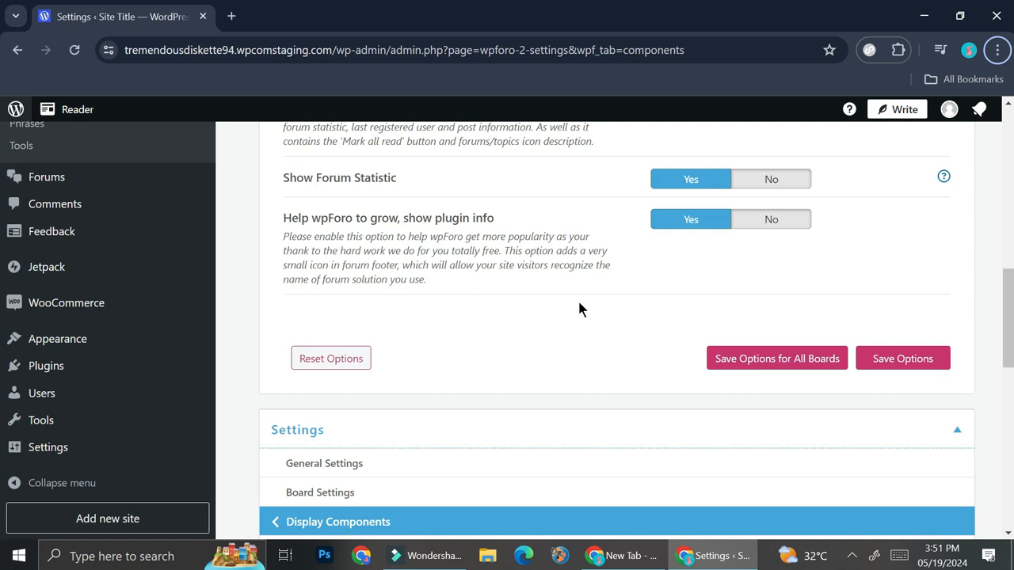
scroll(633, 332, down, 1)
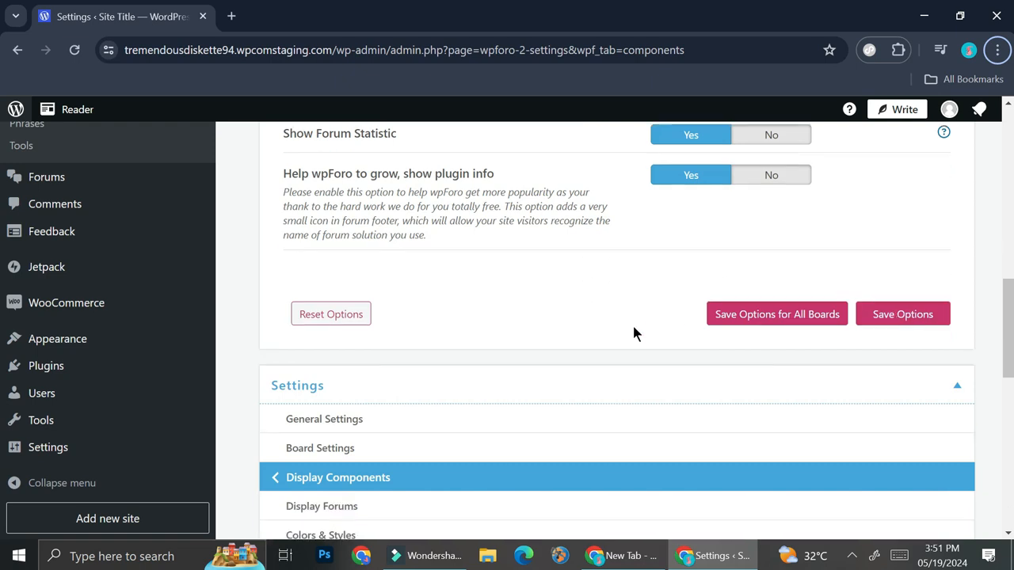
- Open the Posting & Editor Settings and look through the topic and reply length limits
scroll(633, 333, down, 2)
click(324, 429)
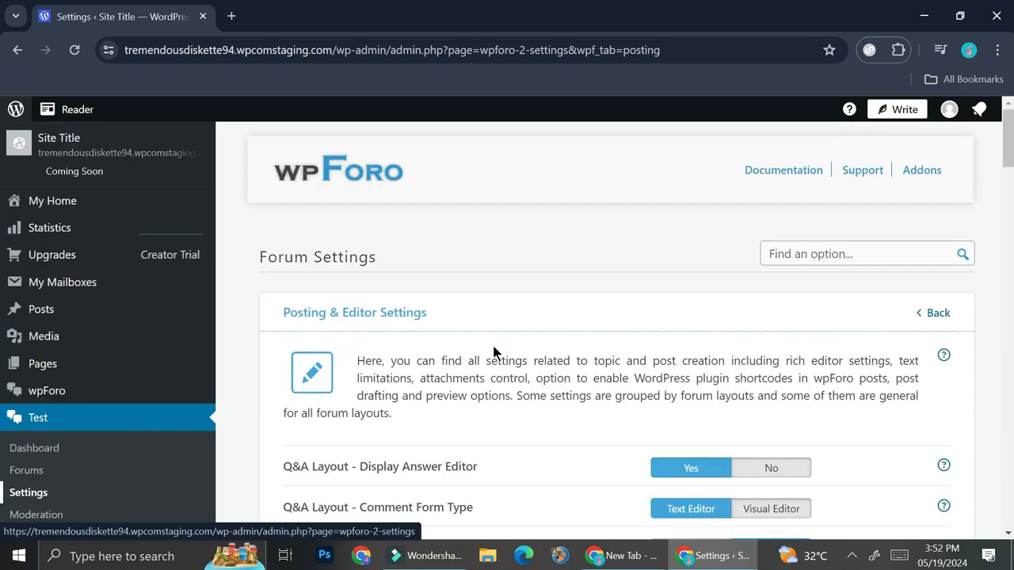
scroll(493, 352, down, 5)
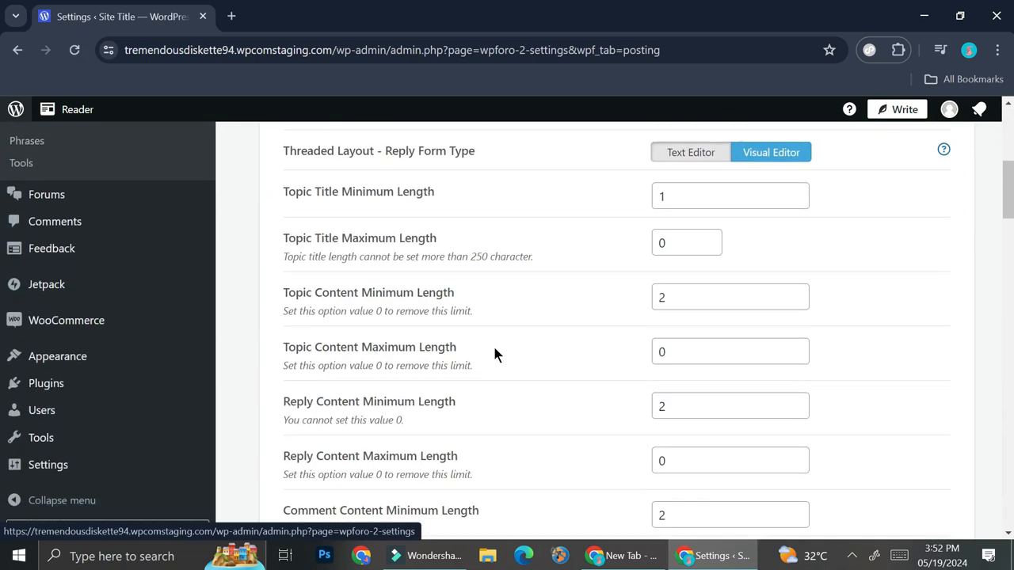
- Review the comment length limits and the Edit and Delete settings, including time limits and topic and post editing information
scroll(494, 348, down, 3)
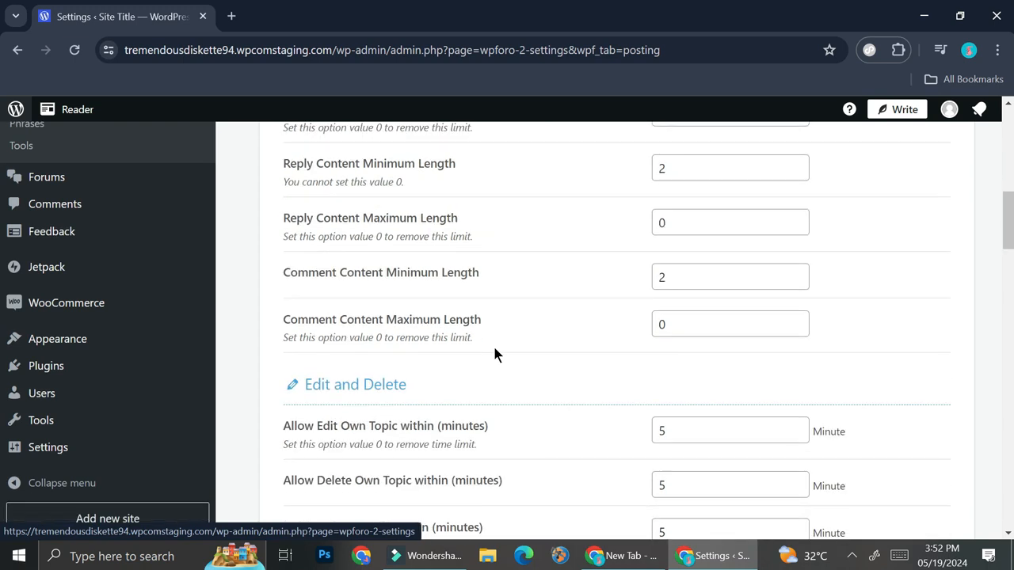
scroll(495, 354, down, 2)
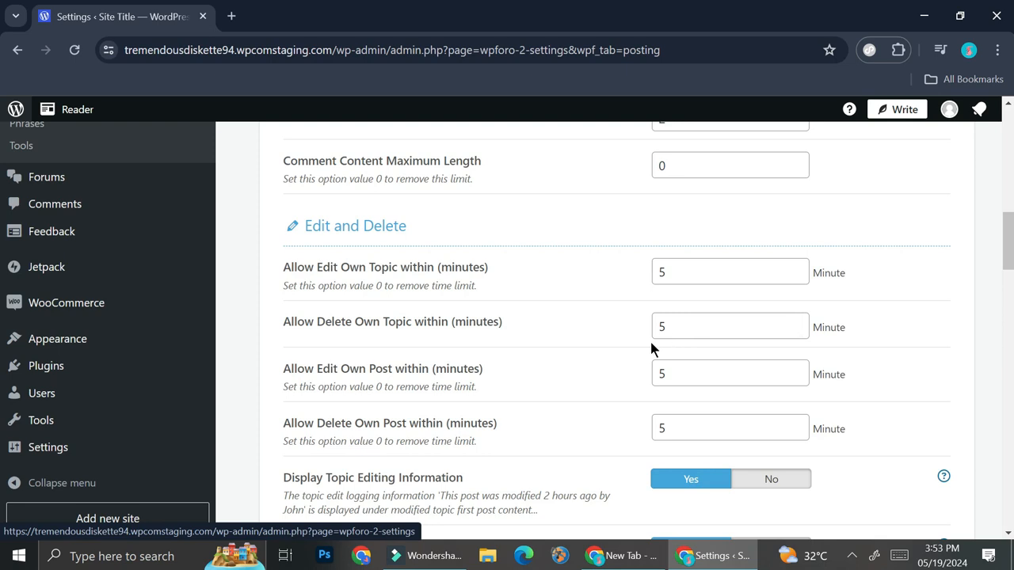
scroll(650, 339, down, 2)
scroll(593, 284, up, 1)
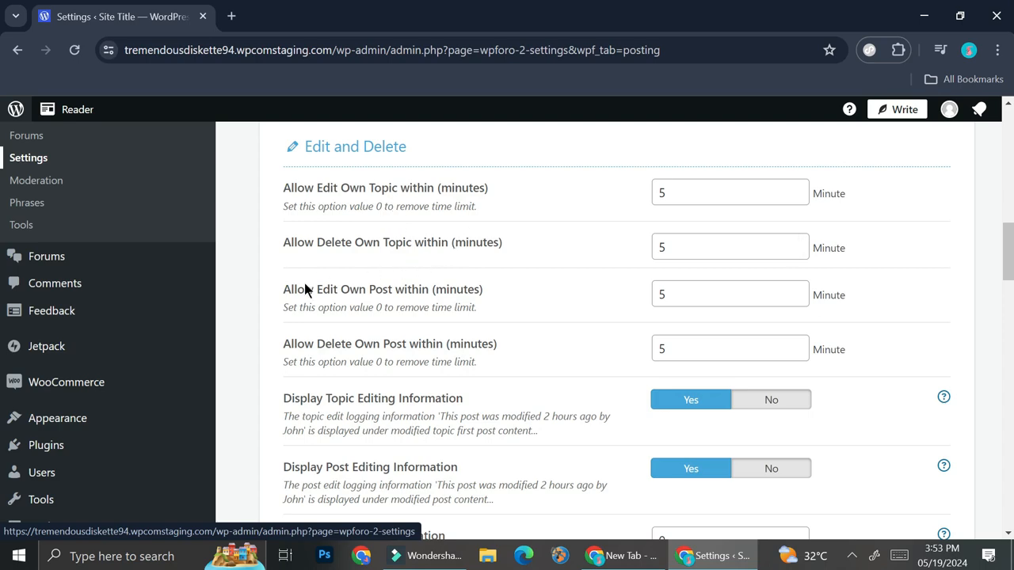
scroll(485, 325, down, 1)
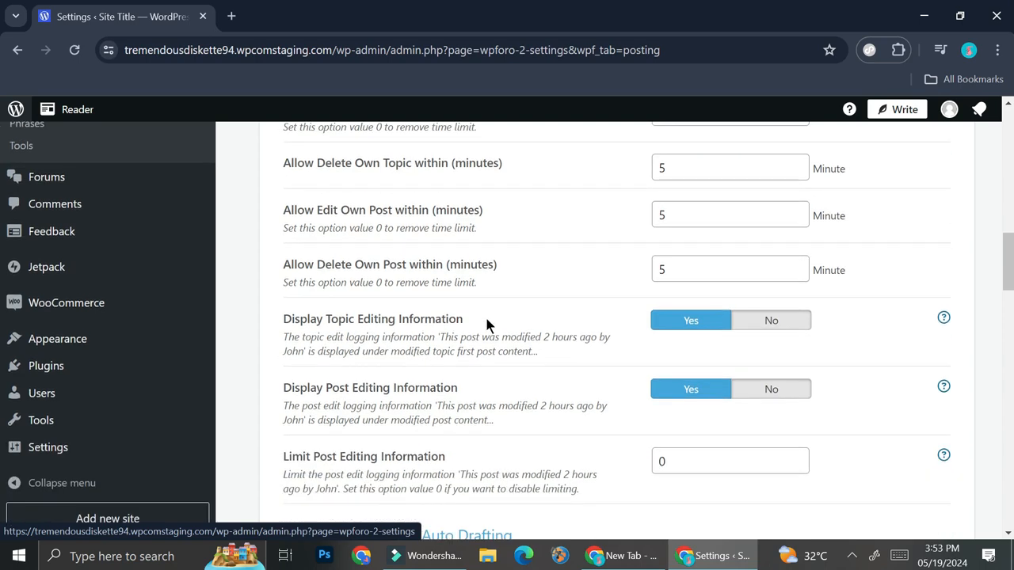
scroll(484, 317, down, 2)
scroll(487, 322, up, 2)
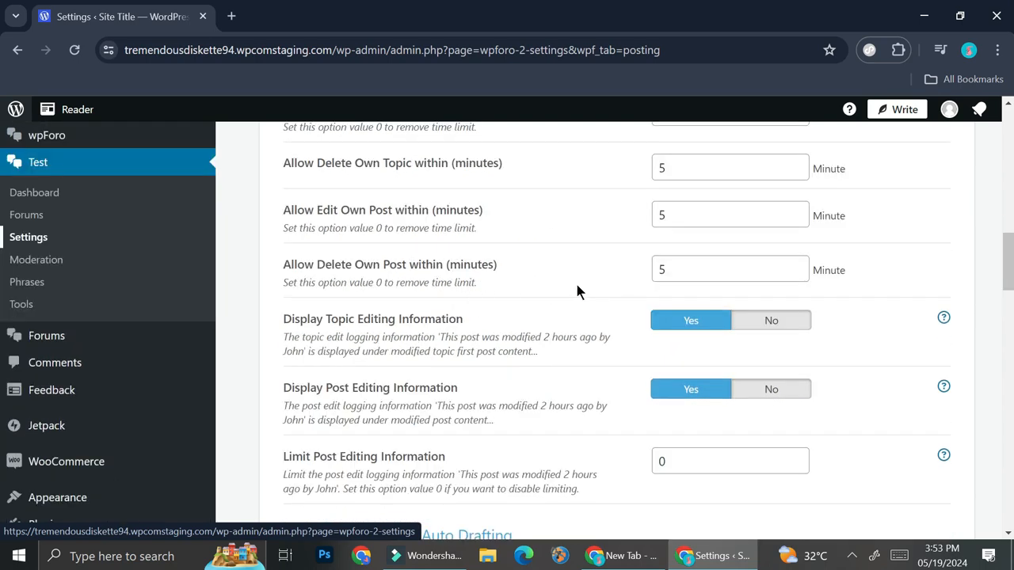
- Check the post preview, auto drafting, attachment and editor toolbar options, and save the Posting & Editor Settings for this board
scroll(577, 287, down, 4)
scroll(578, 292, down, 1)
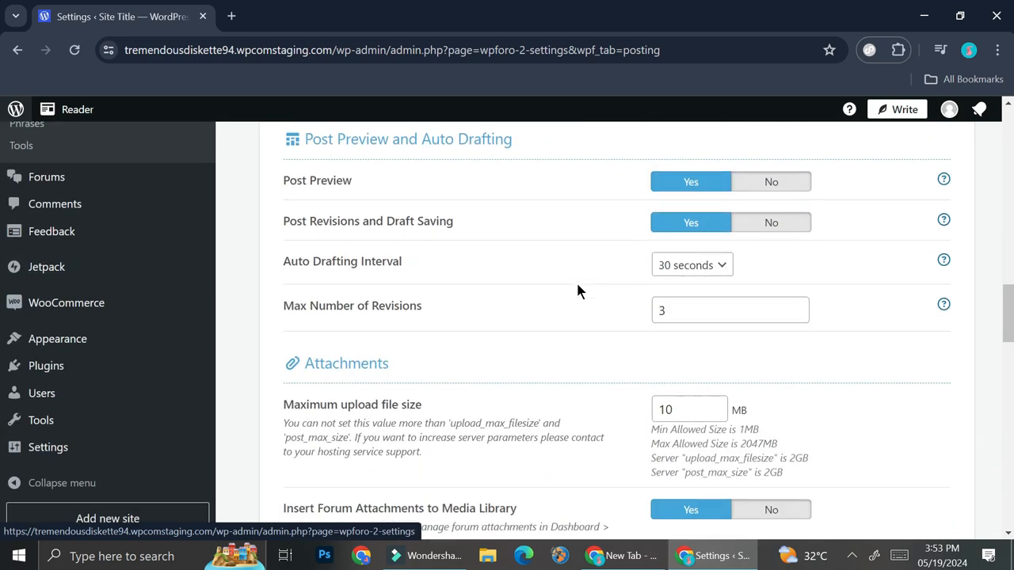
scroll(577, 292, down, 2)
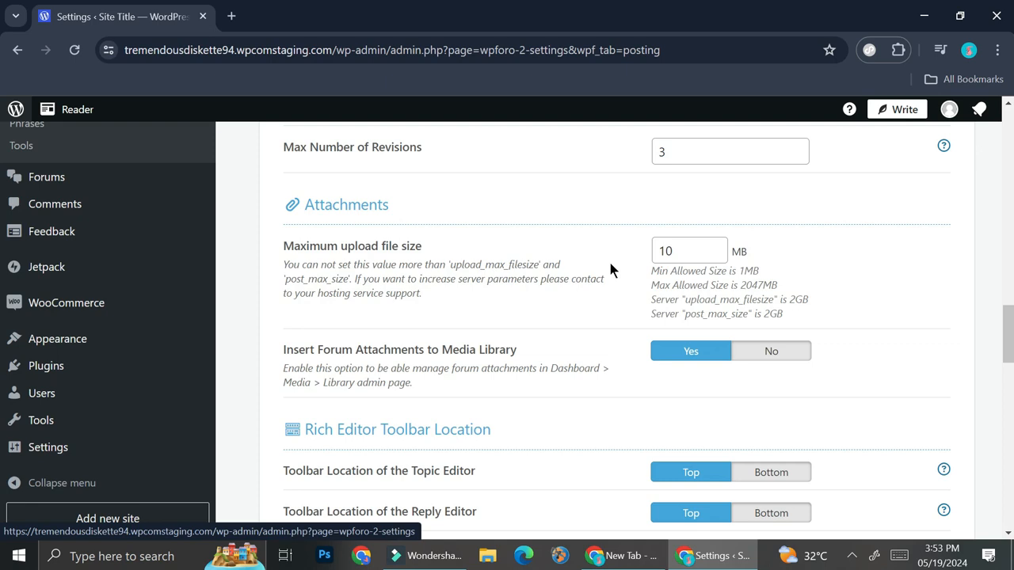
scroll(609, 263, down, 7)
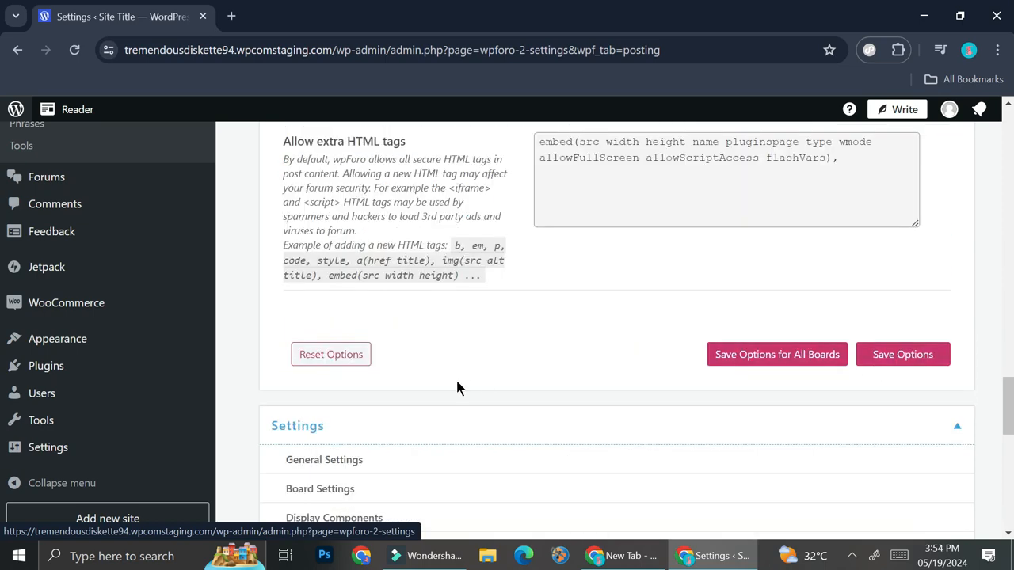
click(878, 364)
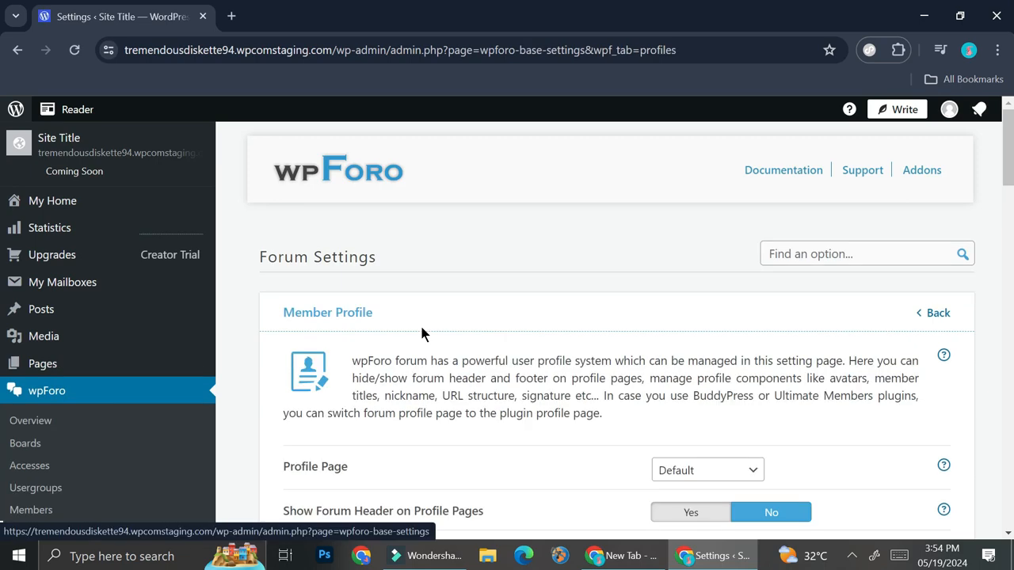
- Review the Member Profile settings, from the profile page and custom titles to displayed usergroups, nicknames and the default cover image
scroll(423, 328, down, 4)
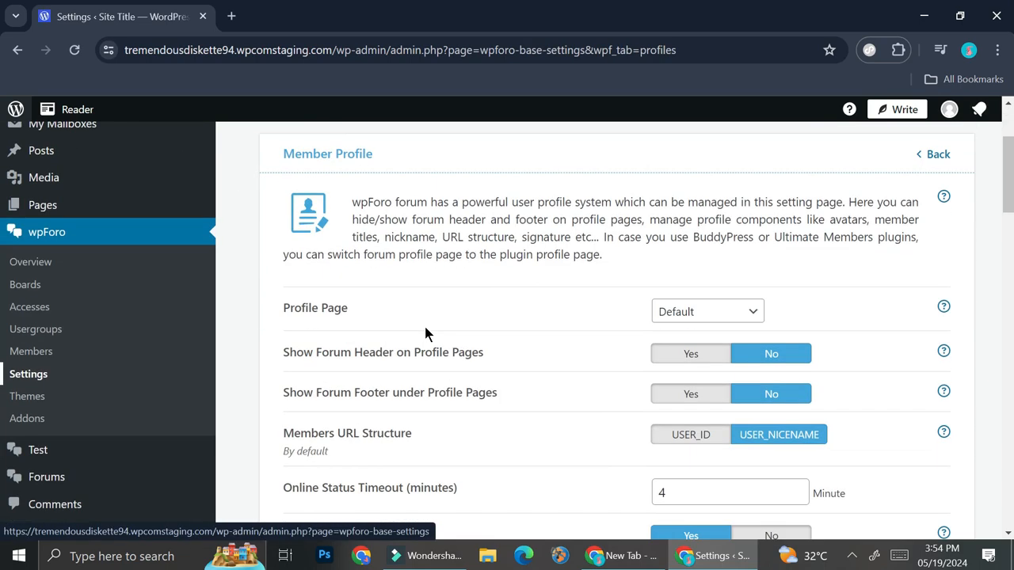
scroll(433, 339, down, 1)
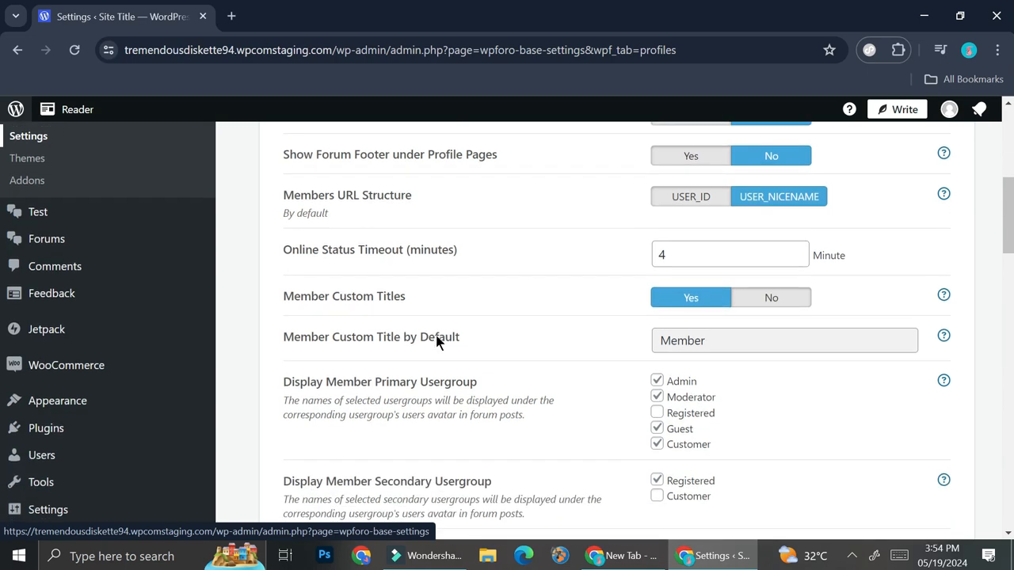
scroll(438, 340, down, 2)
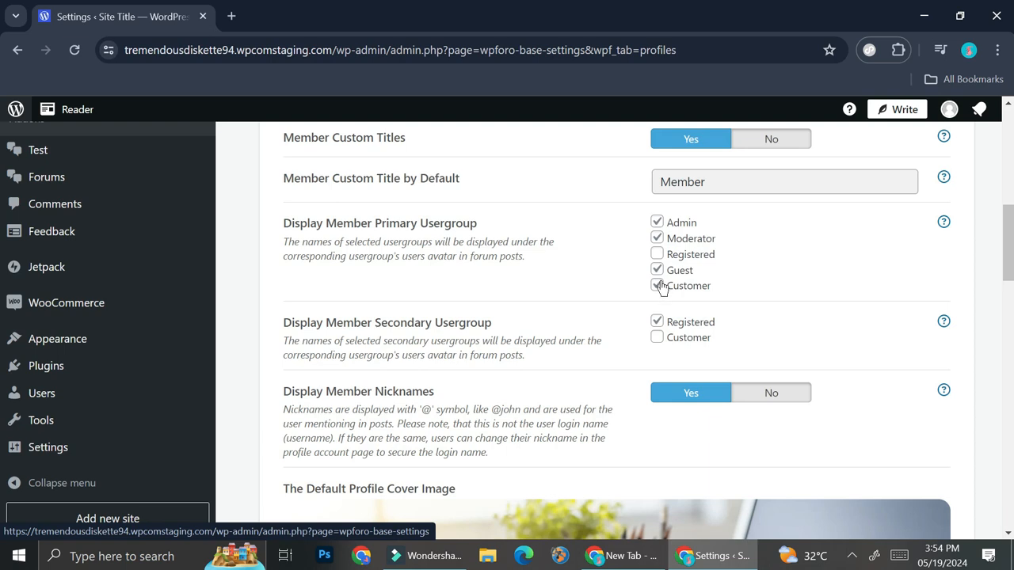
scroll(947, 430, down, 3)
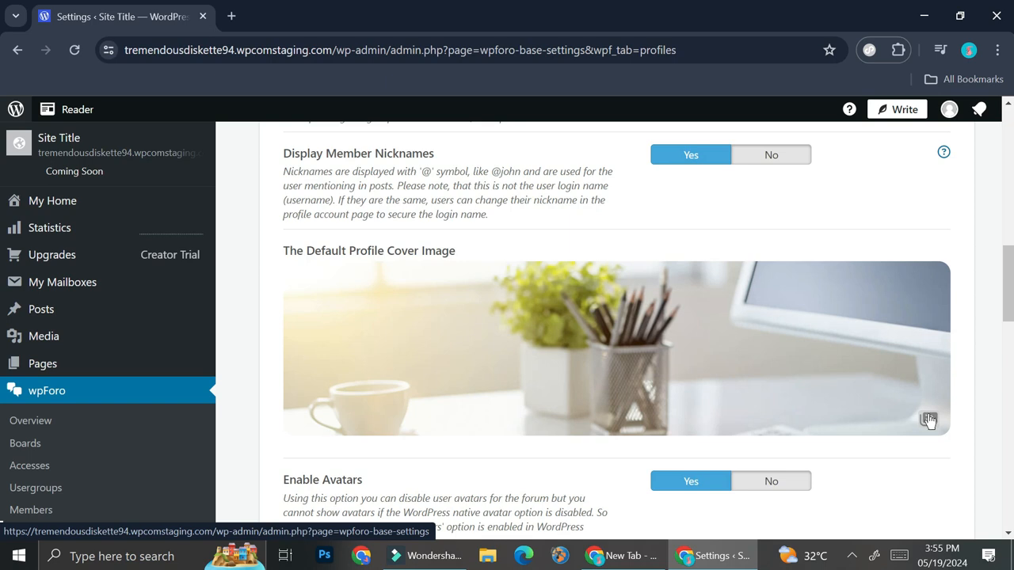
click(928, 420)
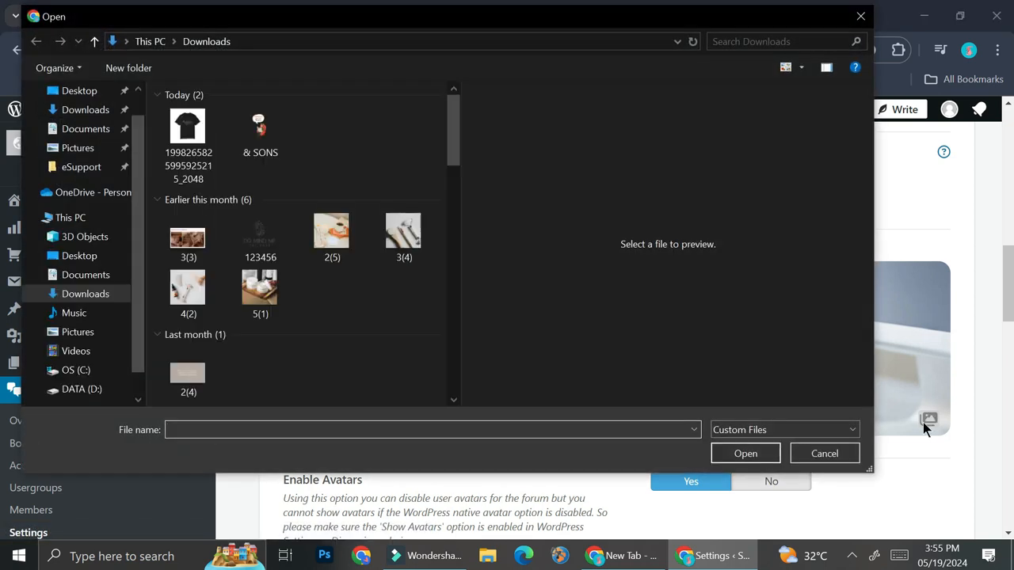
scroll(403, 249, down, 5)
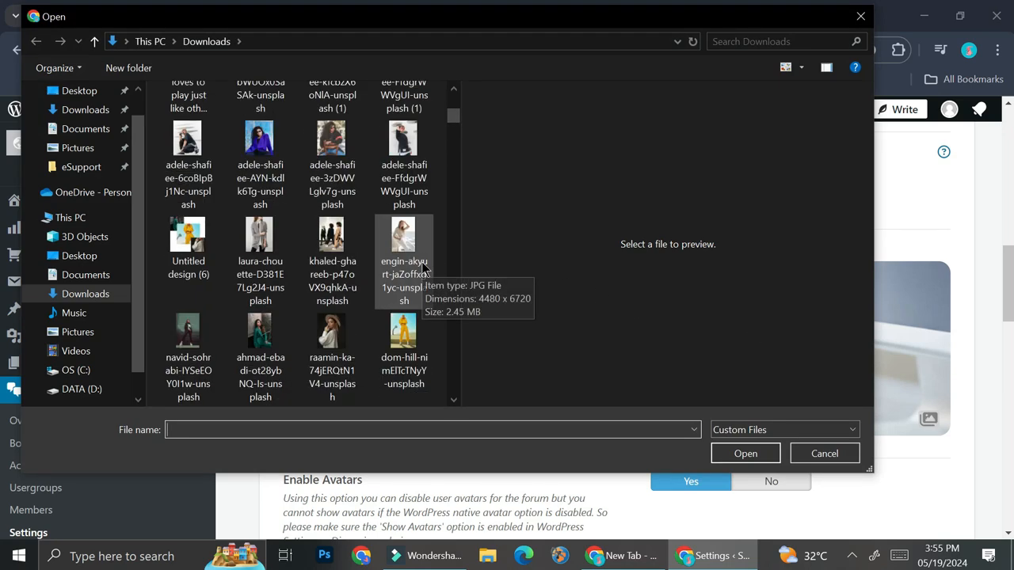
click(861, 16)
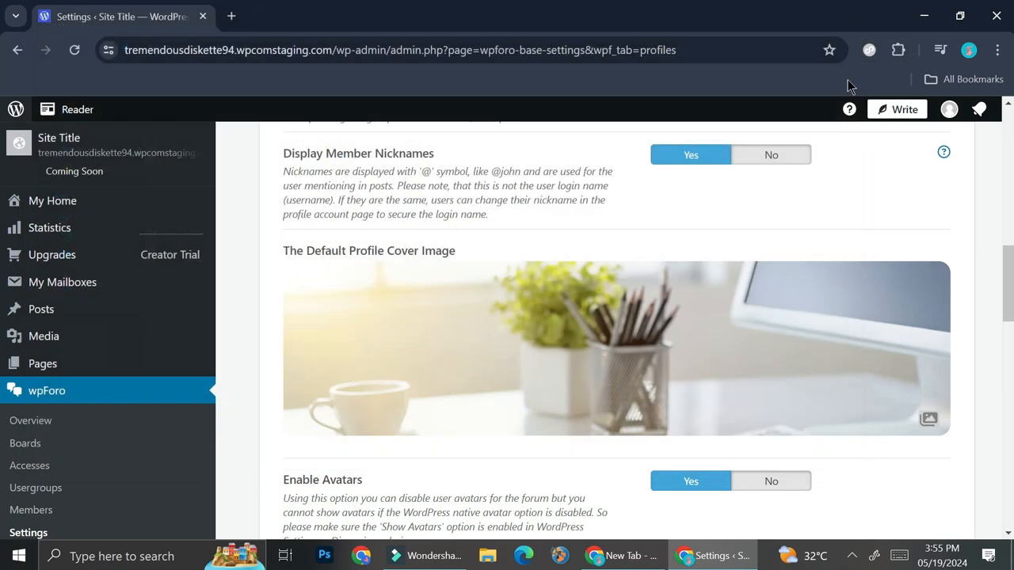
- Open the Colors & Styles settings and examine the font sizes, custom CSS, predefined forum styles and the color 3 picker
scroll(722, 272, up, 2)
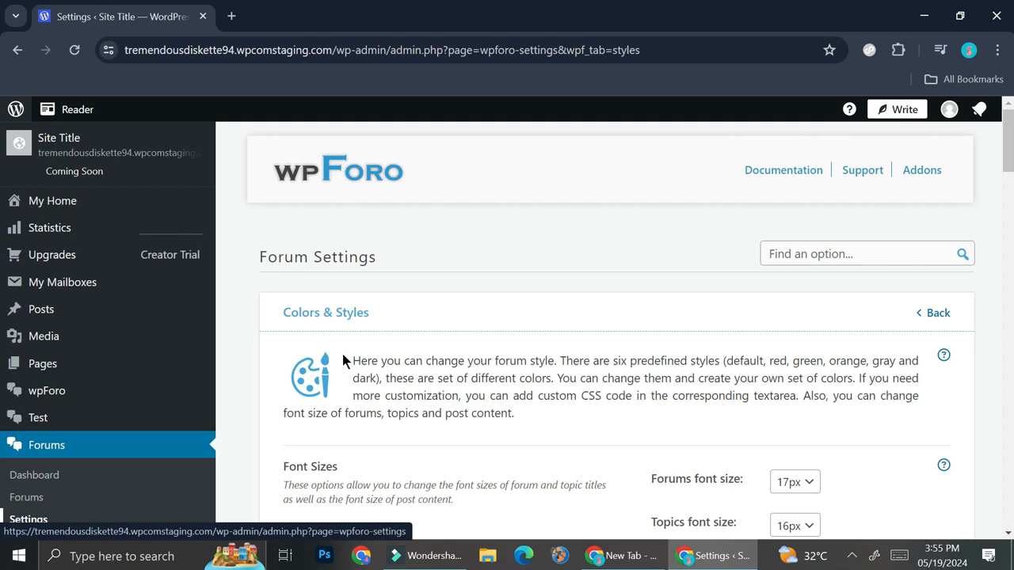
scroll(342, 354, down, 2)
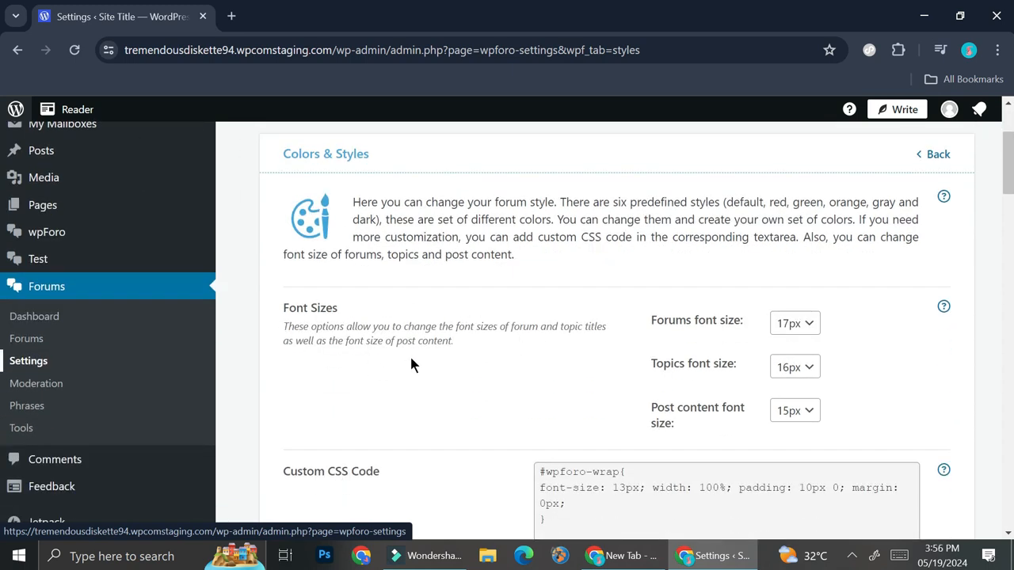
scroll(414, 360, down, 5)
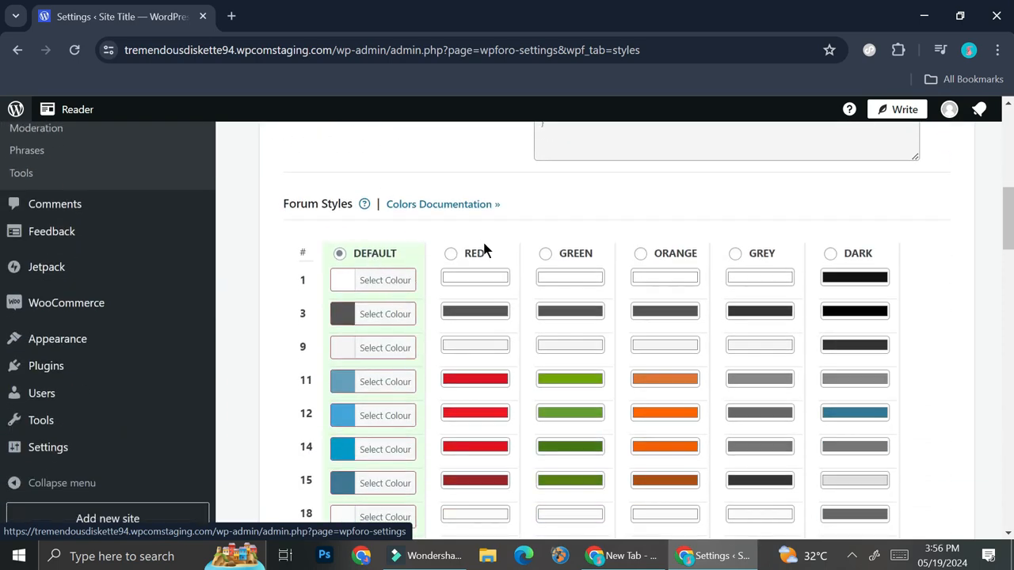
scroll(389, 324, down, 1)
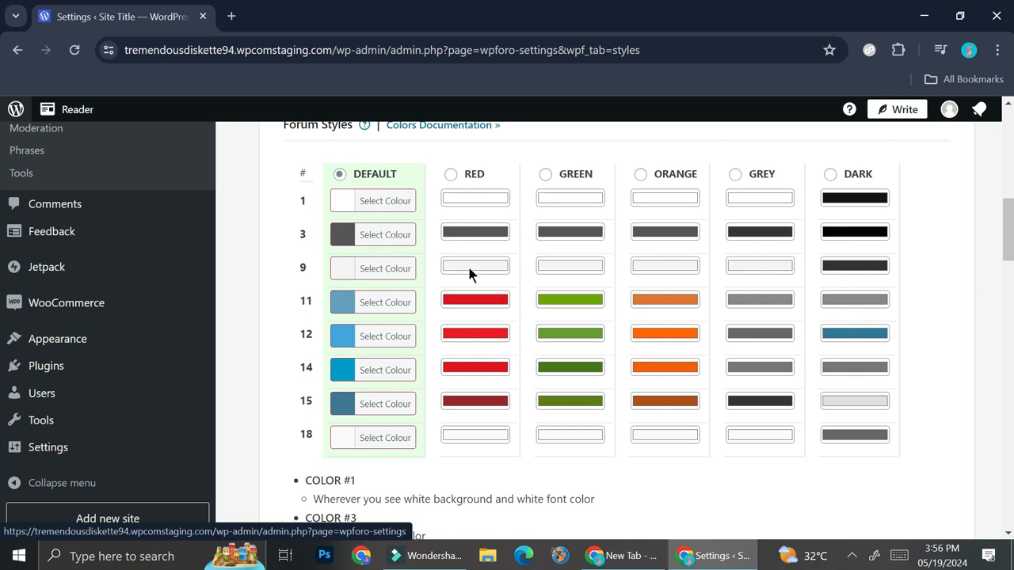
click(396, 236)
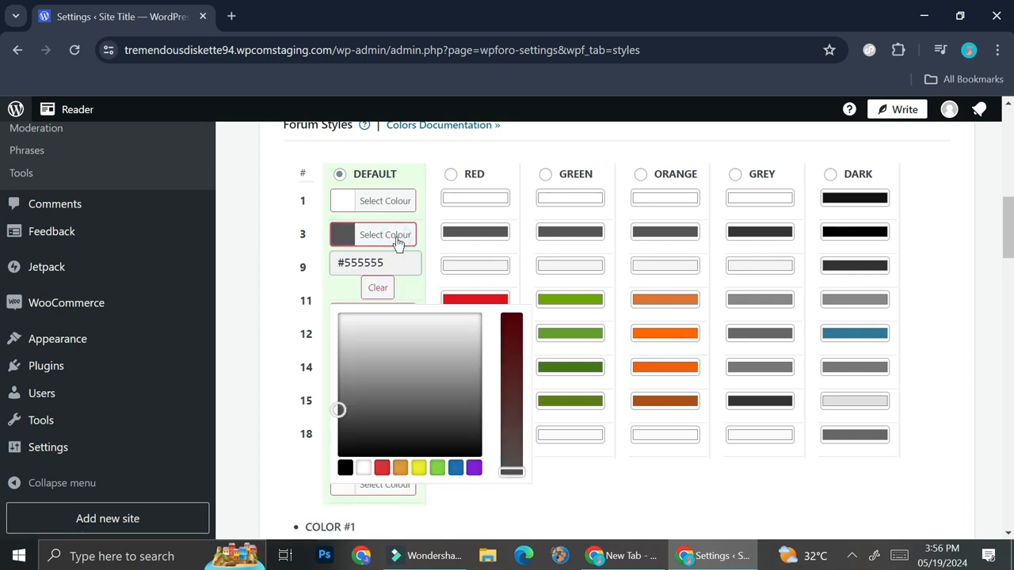
click(267, 239)
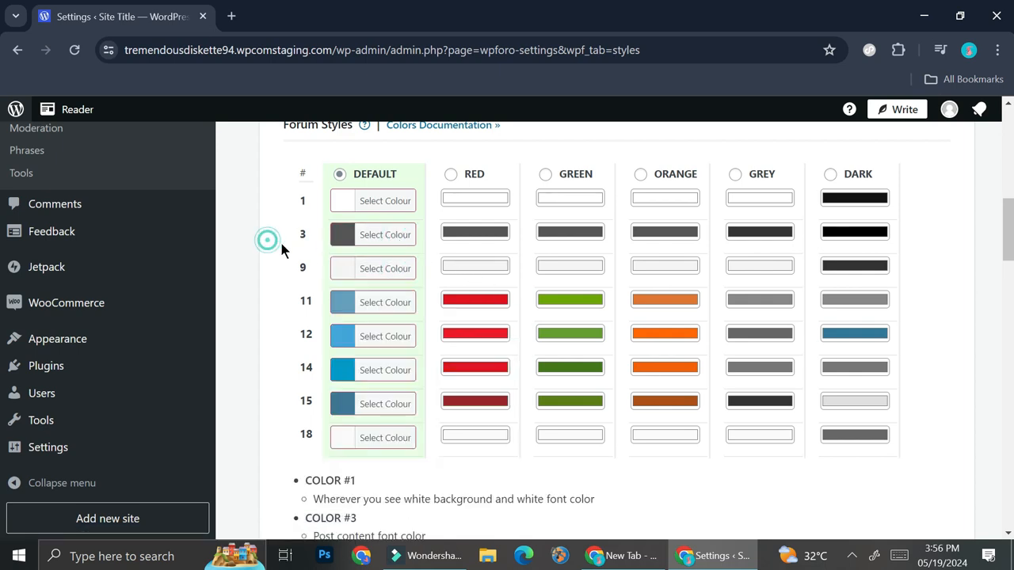
- Change the Default forum style's color 11 to light pink and color 12 to bright magenta
click(400, 301)
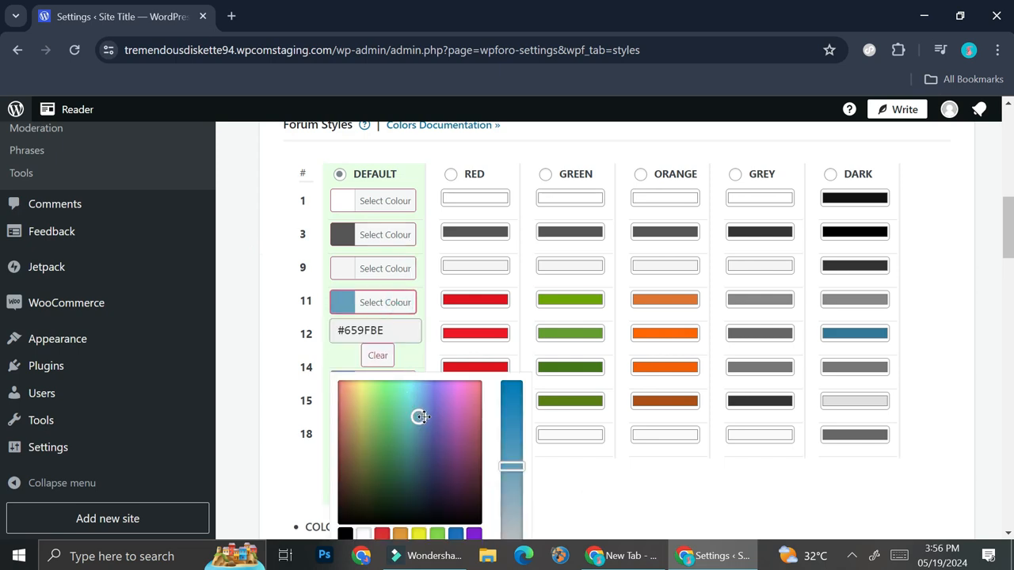
mouse_move(422, 417)
mouse_down()
mouse_move(463, 402)
mouse_move(460, 387)
mouse_move(452, 399)
mouse_move(464, 392)
mouse_up()
mouse_move(512, 467)
mouse_down()
mouse_move(511, 494)
mouse_move(525, 485)
mouse_up()
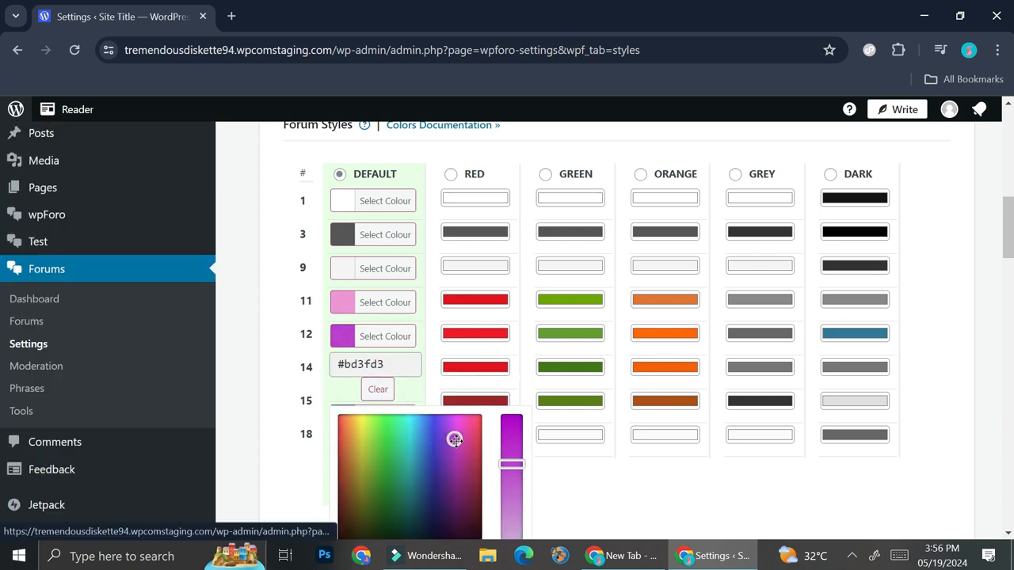
drag(454, 439, 457, 430)
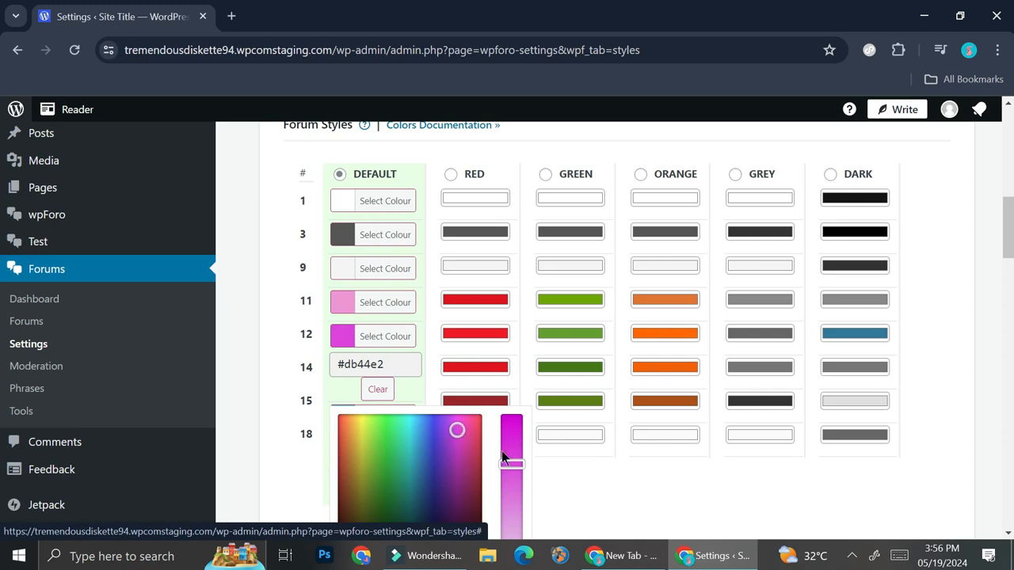
drag(515, 463, 521, 509)
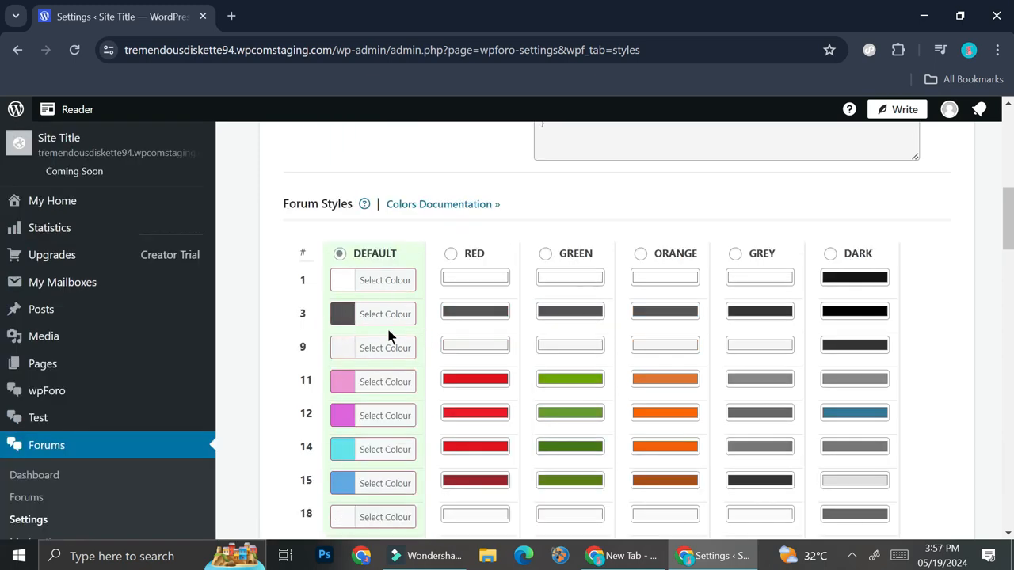
- Save the Colors & Styles options for this board only
scroll(388, 335, down, 2)
scroll(414, 339, down, 15)
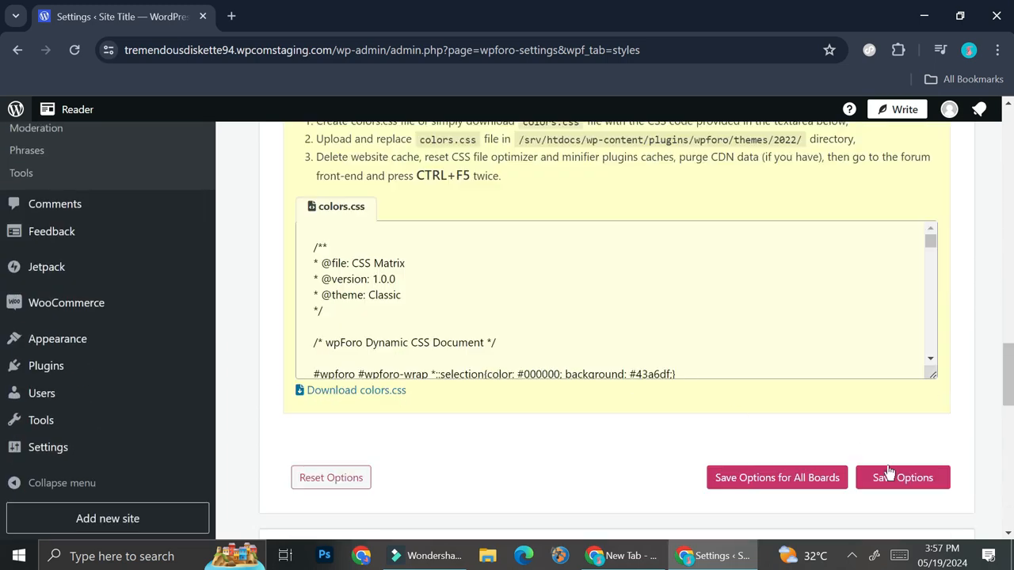
click(883, 476)
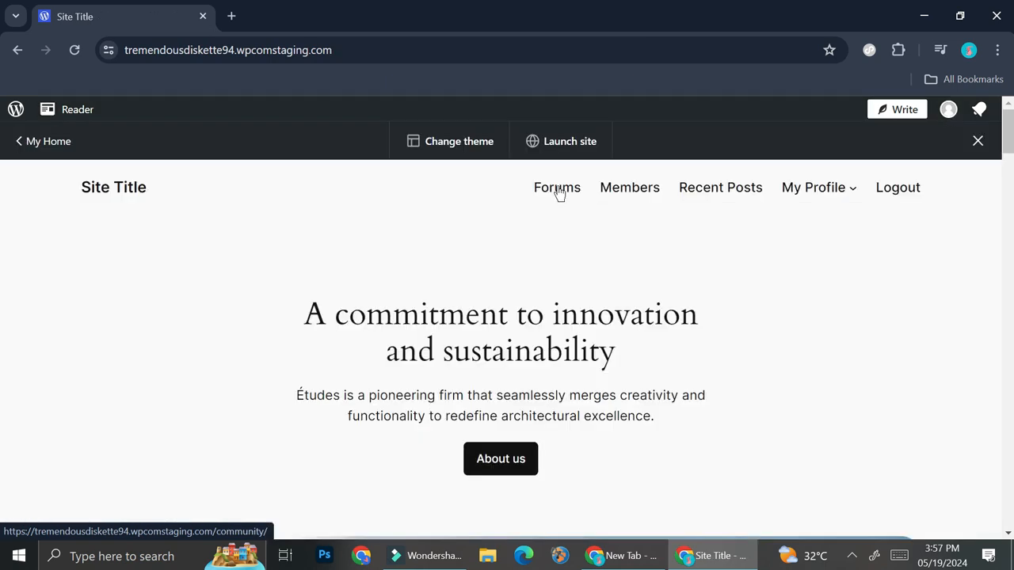
- Open the Forums page on the live site and look over its menu, Main Category, Admin Control Panel and Forum Information
click(562, 192)
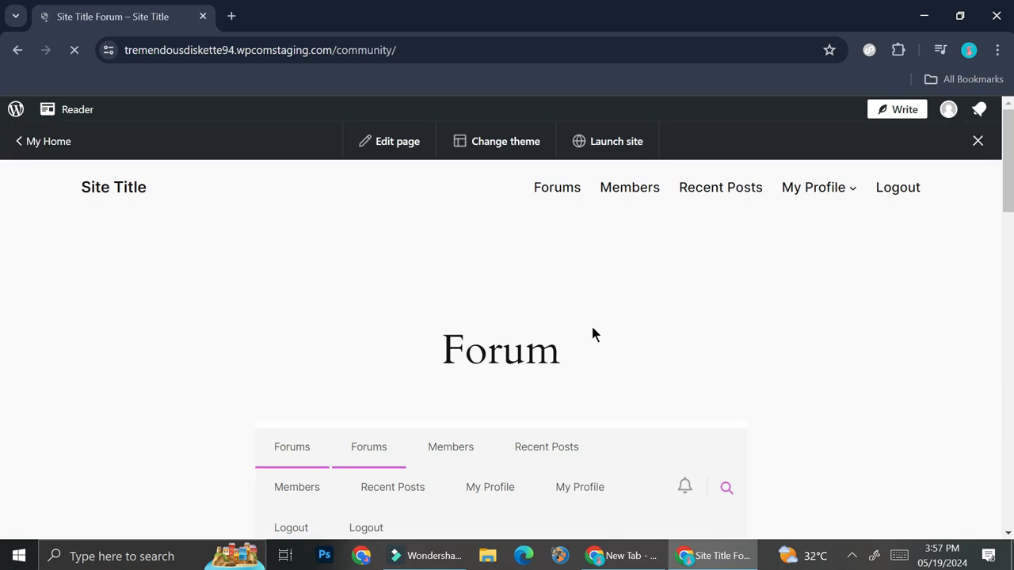
scroll(591, 327, down, 2)
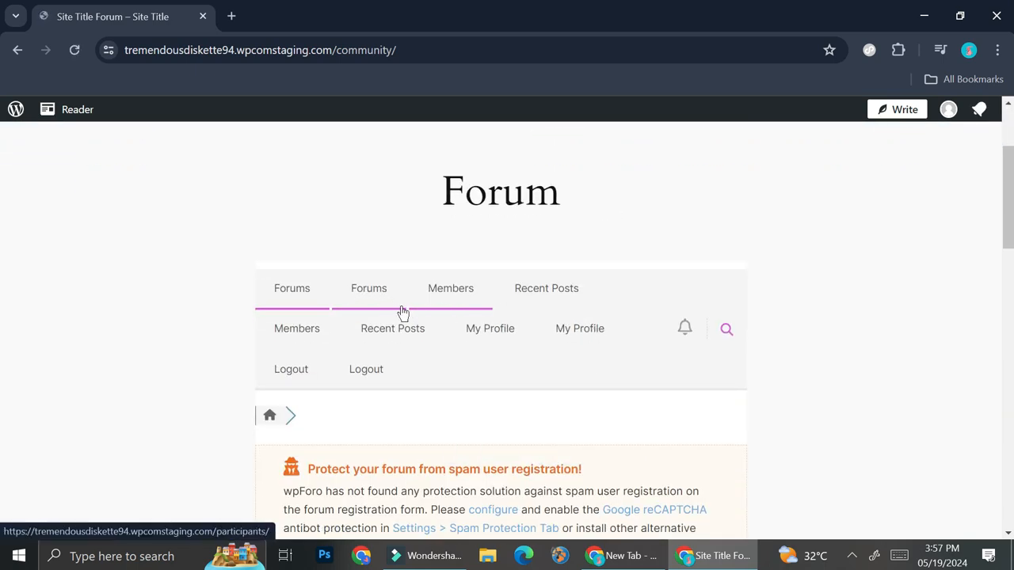
scroll(396, 314, down, 2)
scroll(426, 298, down, 2)
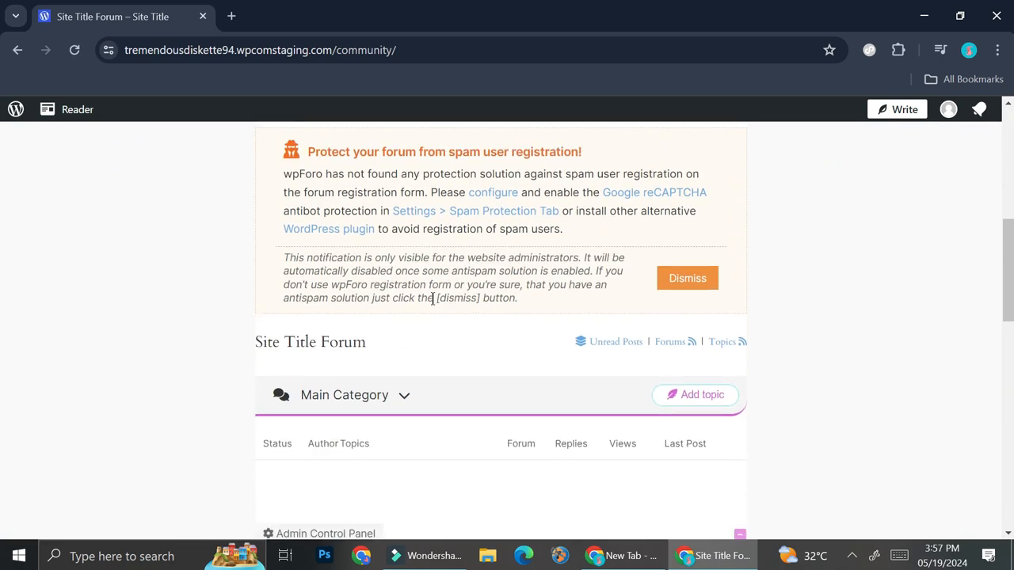
scroll(396, 305, down, 1)
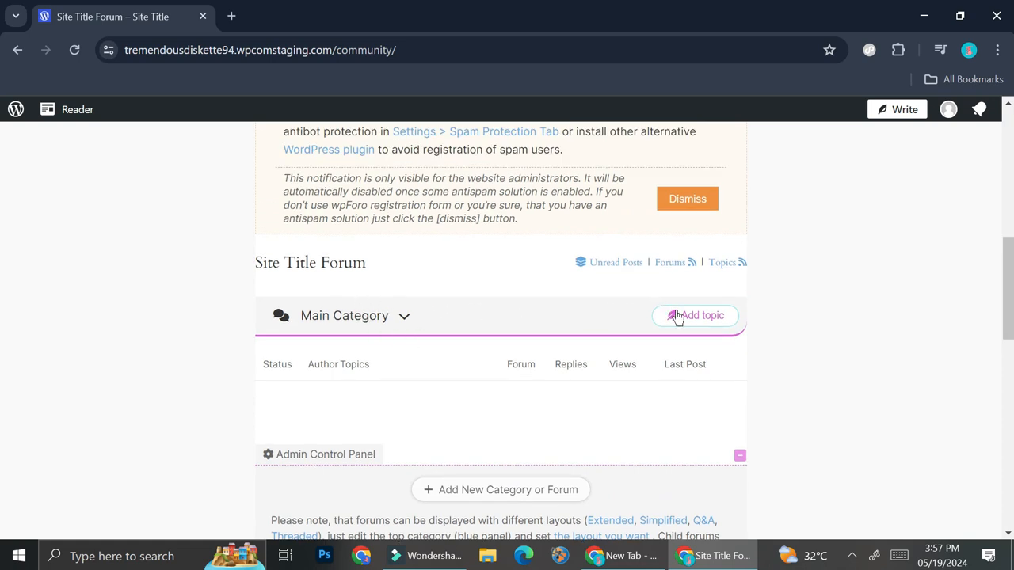
scroll(505, 321, down, 1)
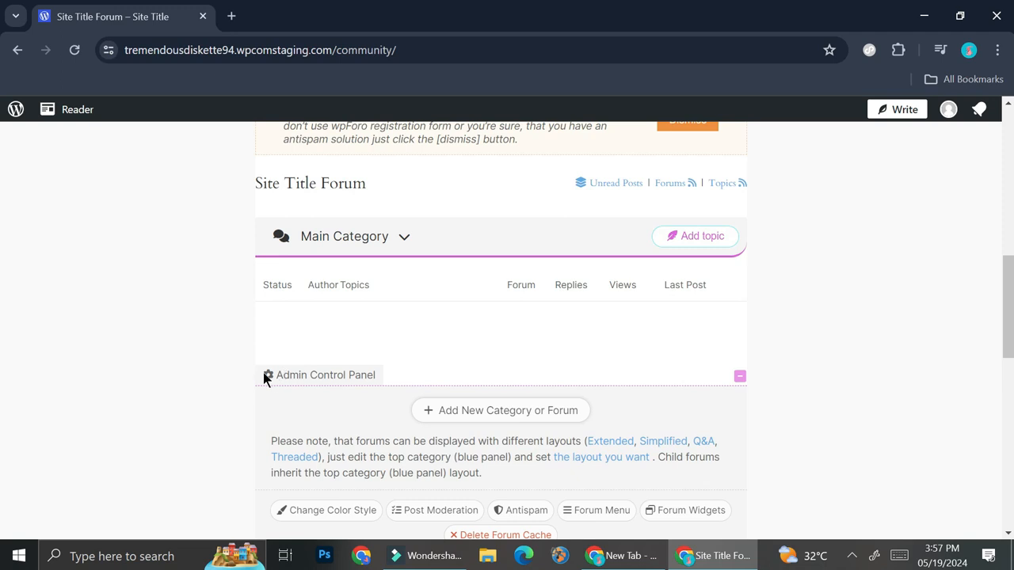
scroll(411, 356, down, 2)
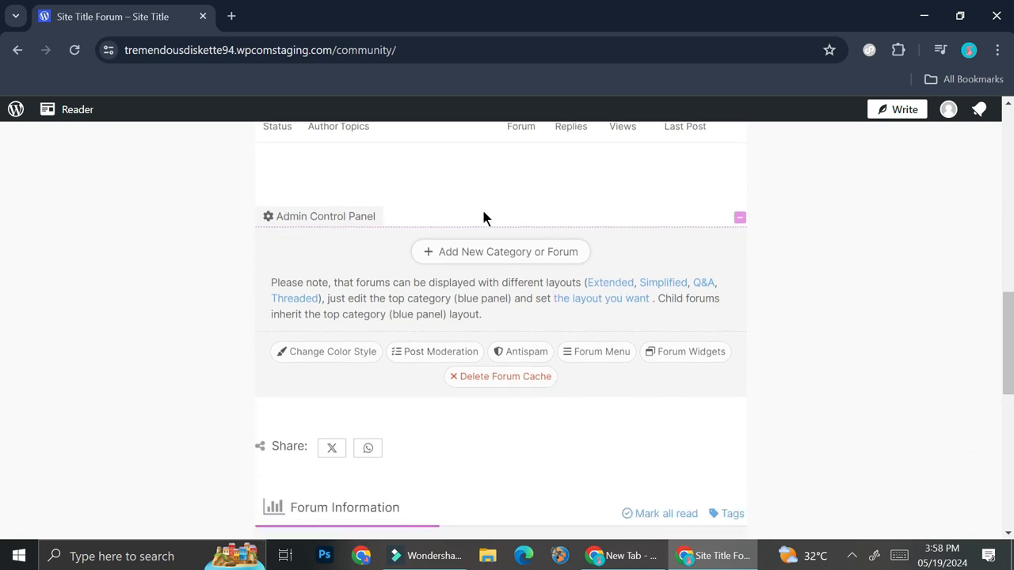
scroll(601, 302, down, 2)
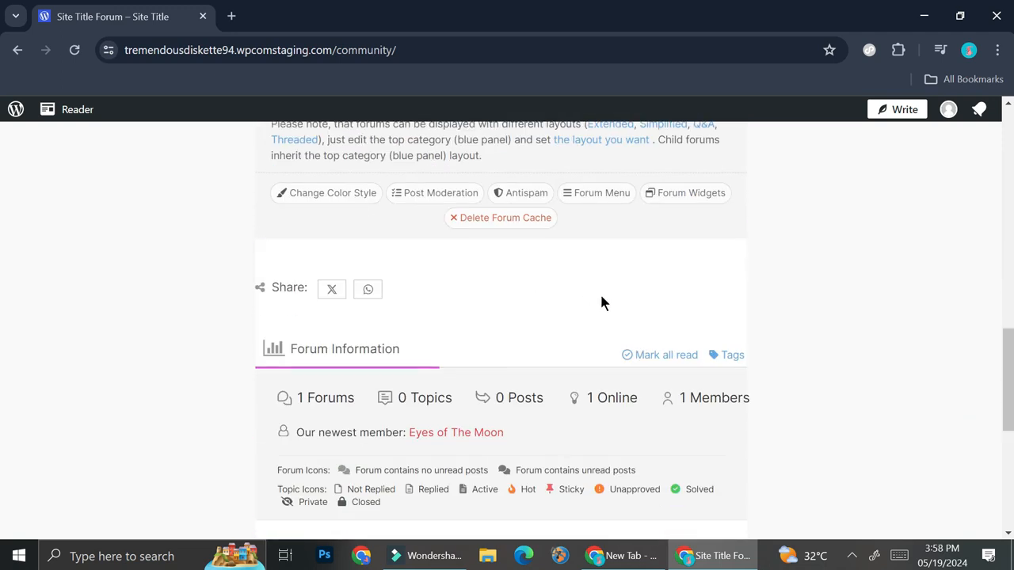
- Re-examine the forum page's Admin Control Panel options, including adding a category or forum, layouts, color style, moderation and antispam
scroll(590, 293, up, 3)
scroll(443, 321, up, 1)
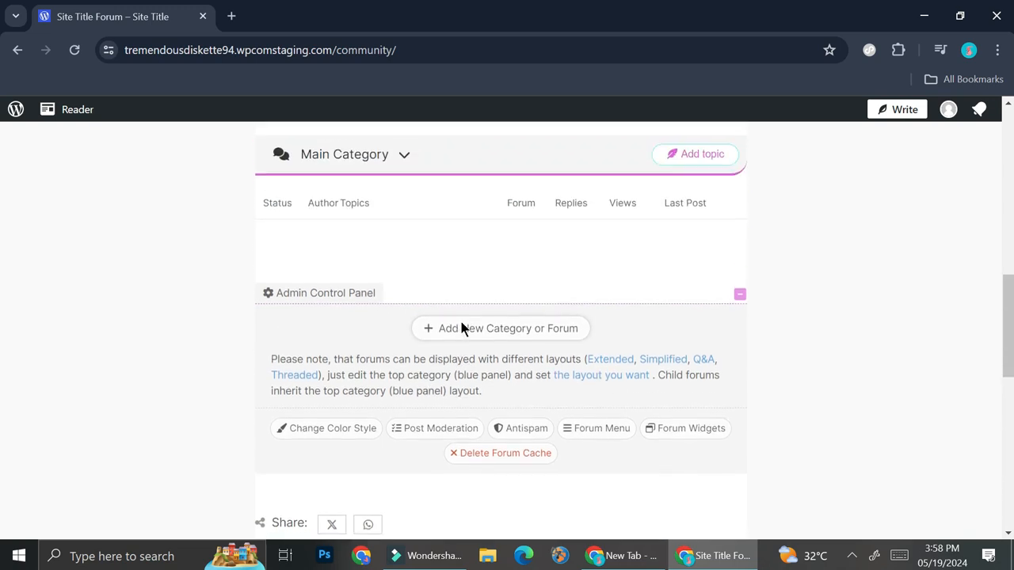
scroll(507, 319, down, 2)
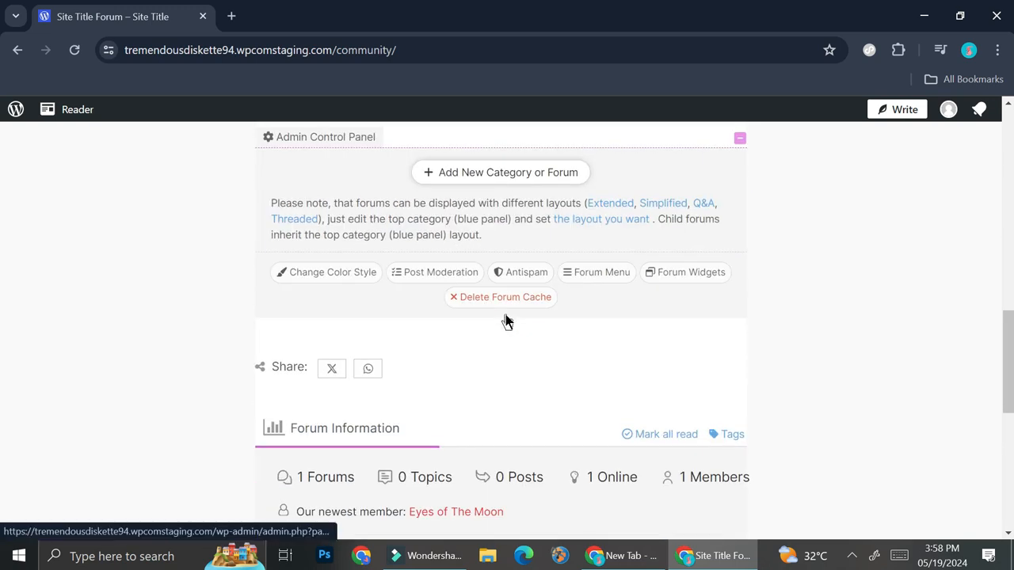
scroll(505, 315, up, 2)
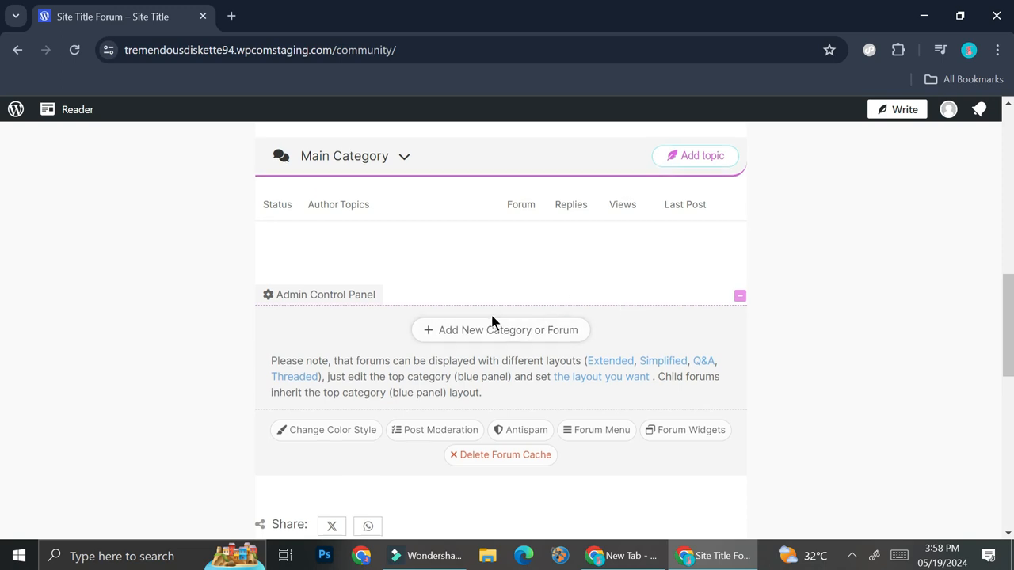
scroll(492, 317, down, 2)
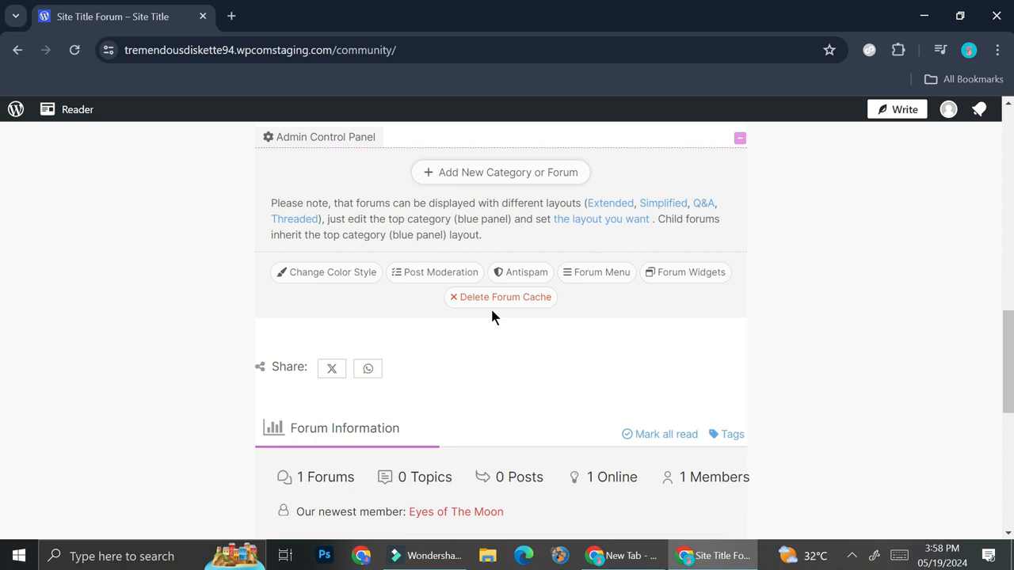
scroll(493, 317, down, 3)
scroll(443, 285, up, 14)
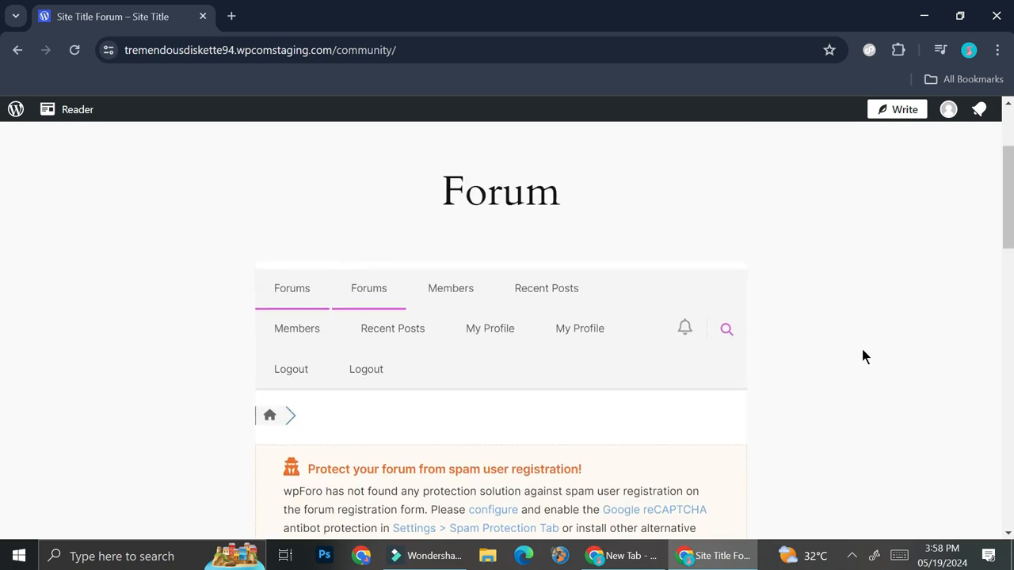